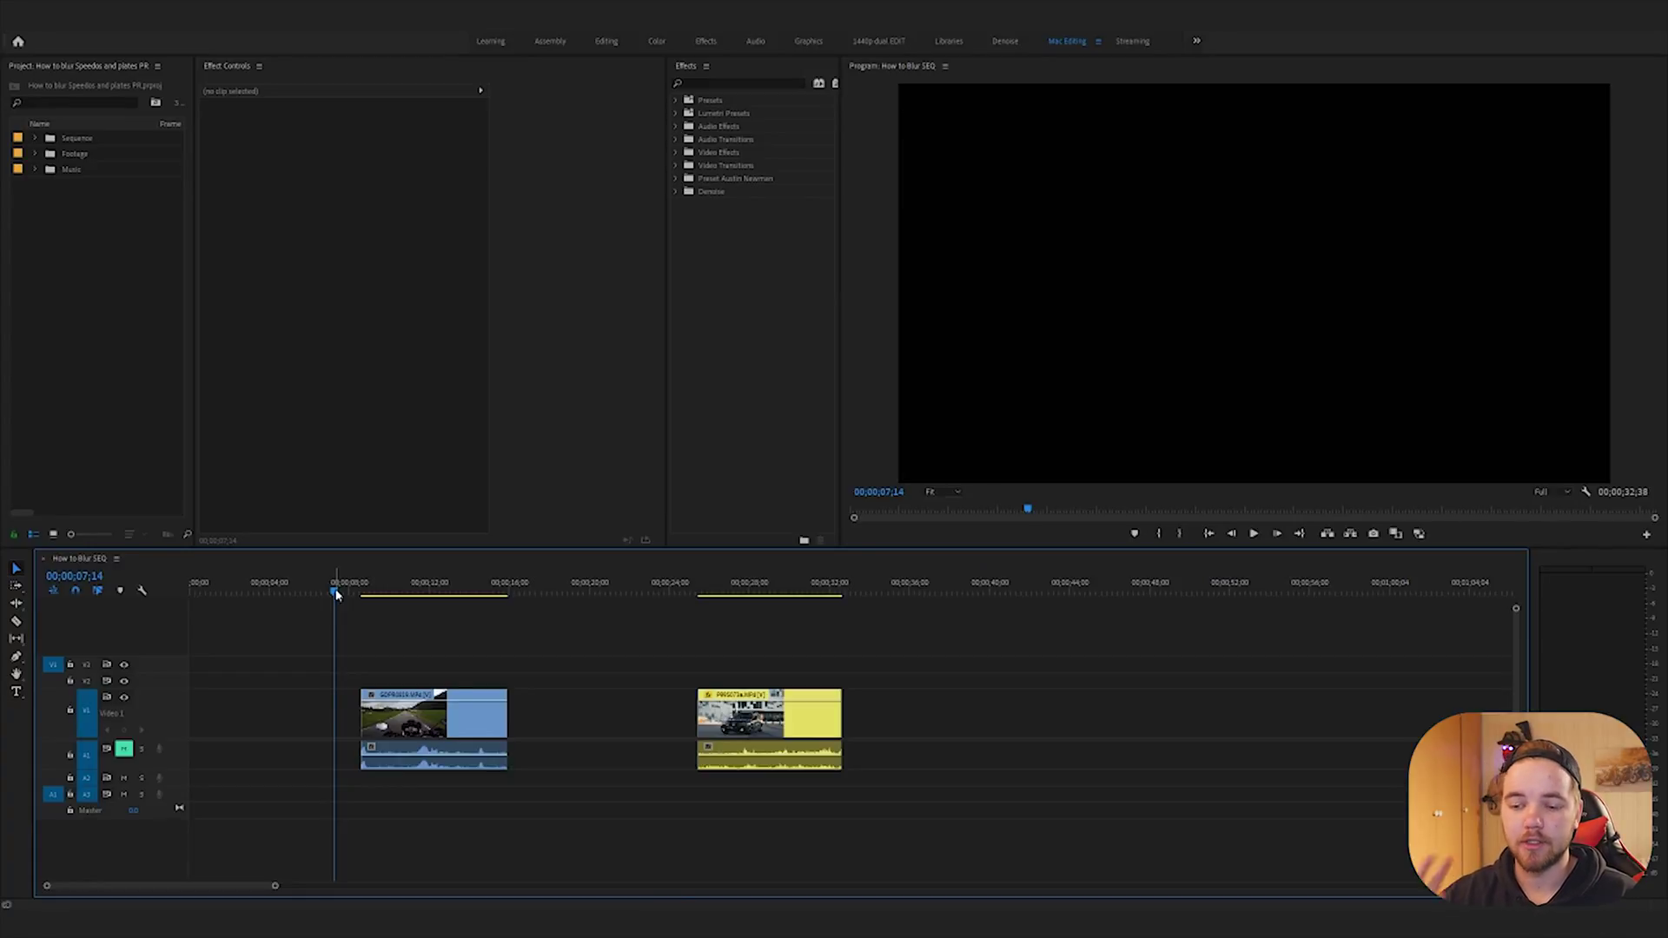
Step: Preview the motorcycle clip and the car clip, and park the playhead back on the motorcycle clip at 00;00;11;51
{"action": "left_click", "coordinate": [408, 592]}
{"action": "mouse_move", "coordinate": [412, 592]}
{"action": "left_mouse_down"}
{"action": "mouse_move", "coordinate": [442, 592]}
{"action": "mouse_move", "coordinate": [416, 590]}
{"action": "left_mouse_up"}
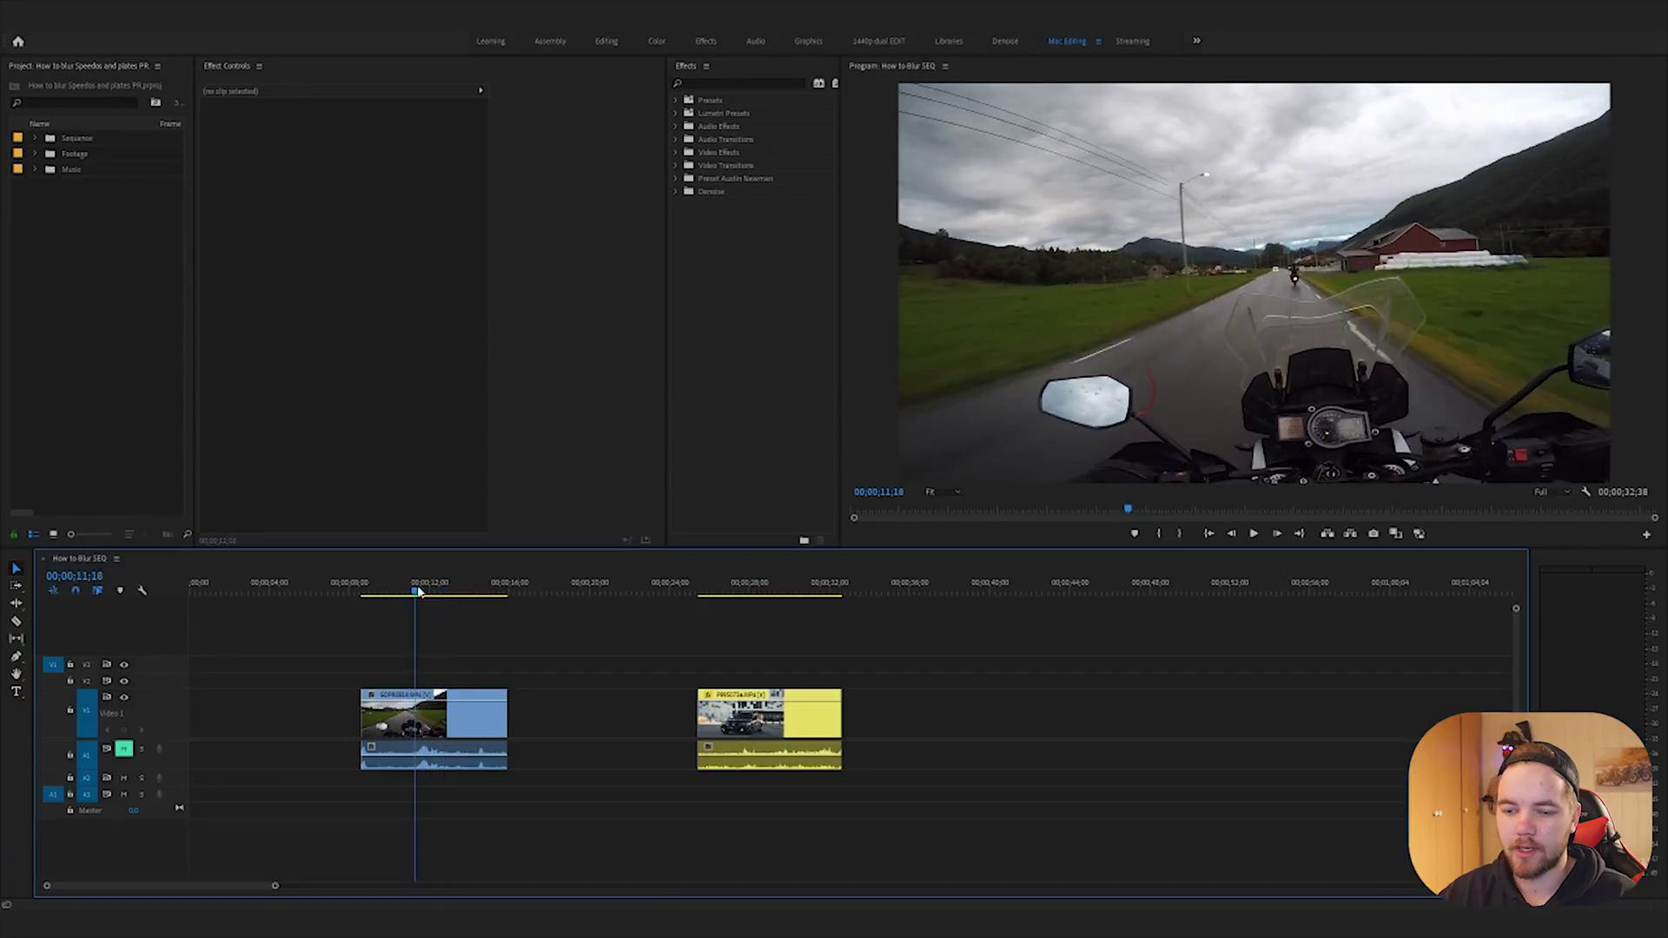
{"action": "left_click", "coordinate": [737, 592]}
{"action": "mouse_move", "coordinate": [739, 593]}
{"action": "left_mouse_down"}
{"action": "mouse_move", "coordinate": [760, 596]}
{"action": "mouse_move", "coordinate": [719, 596]}
{"action": "mouse_move", "coordinate": [804, 599]}
{"action": "mouse_move", "coordinate": [742, 600]}
{"action": "left_mouse_up"}
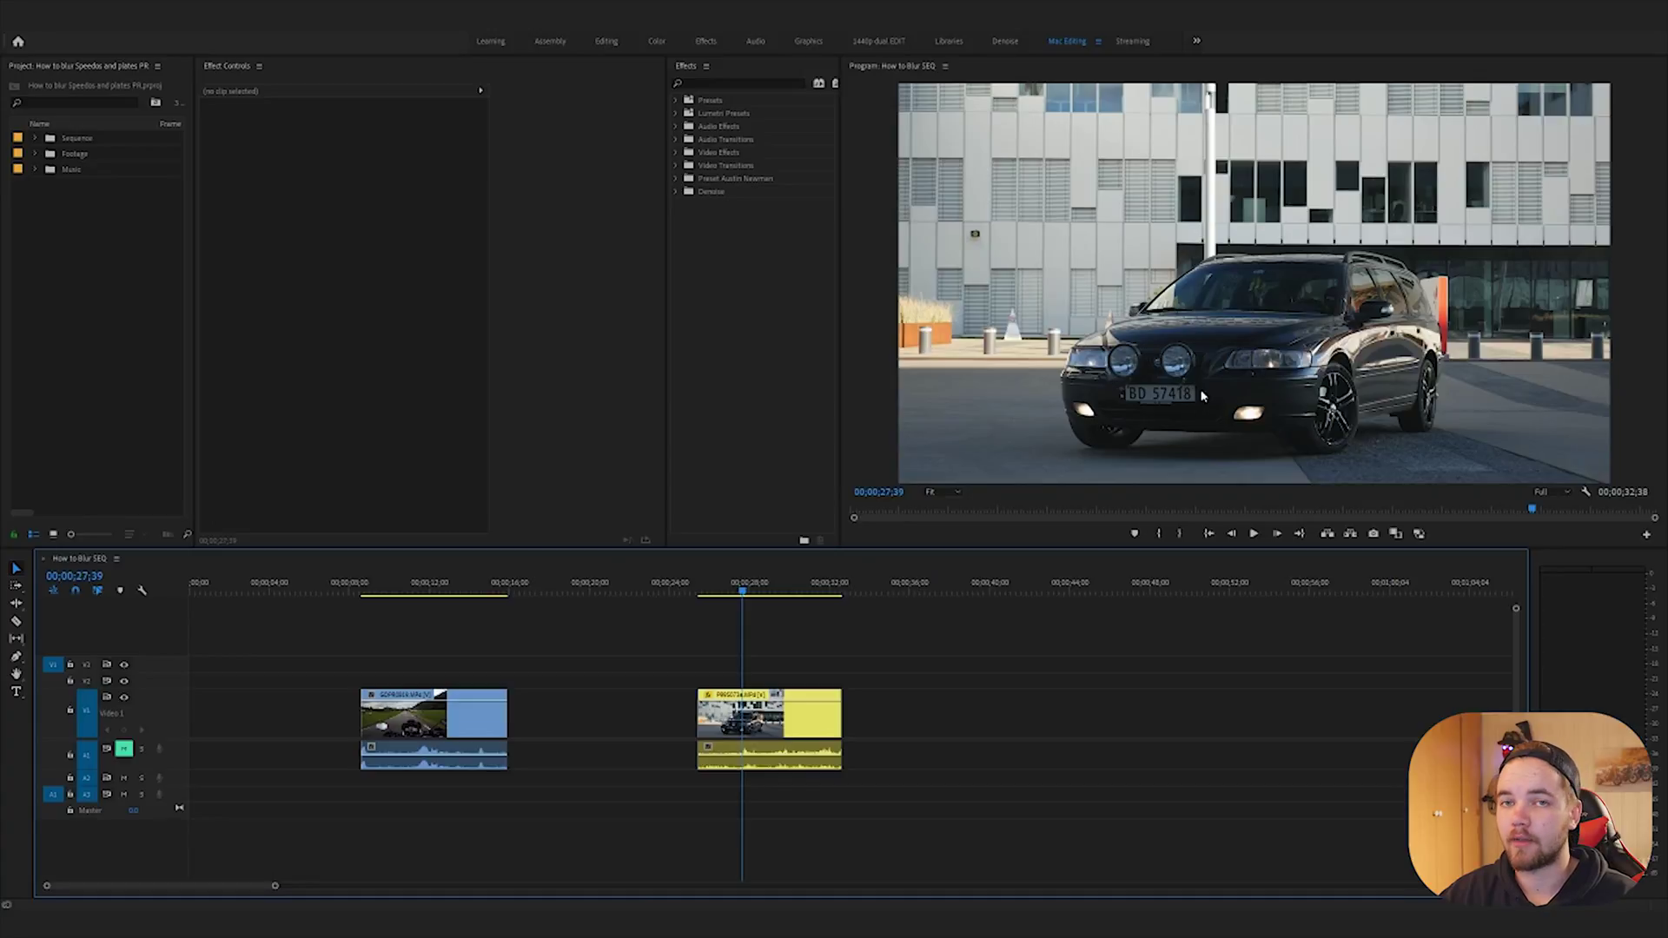
{"action": "left_click", "coordinate": [425, 592]}
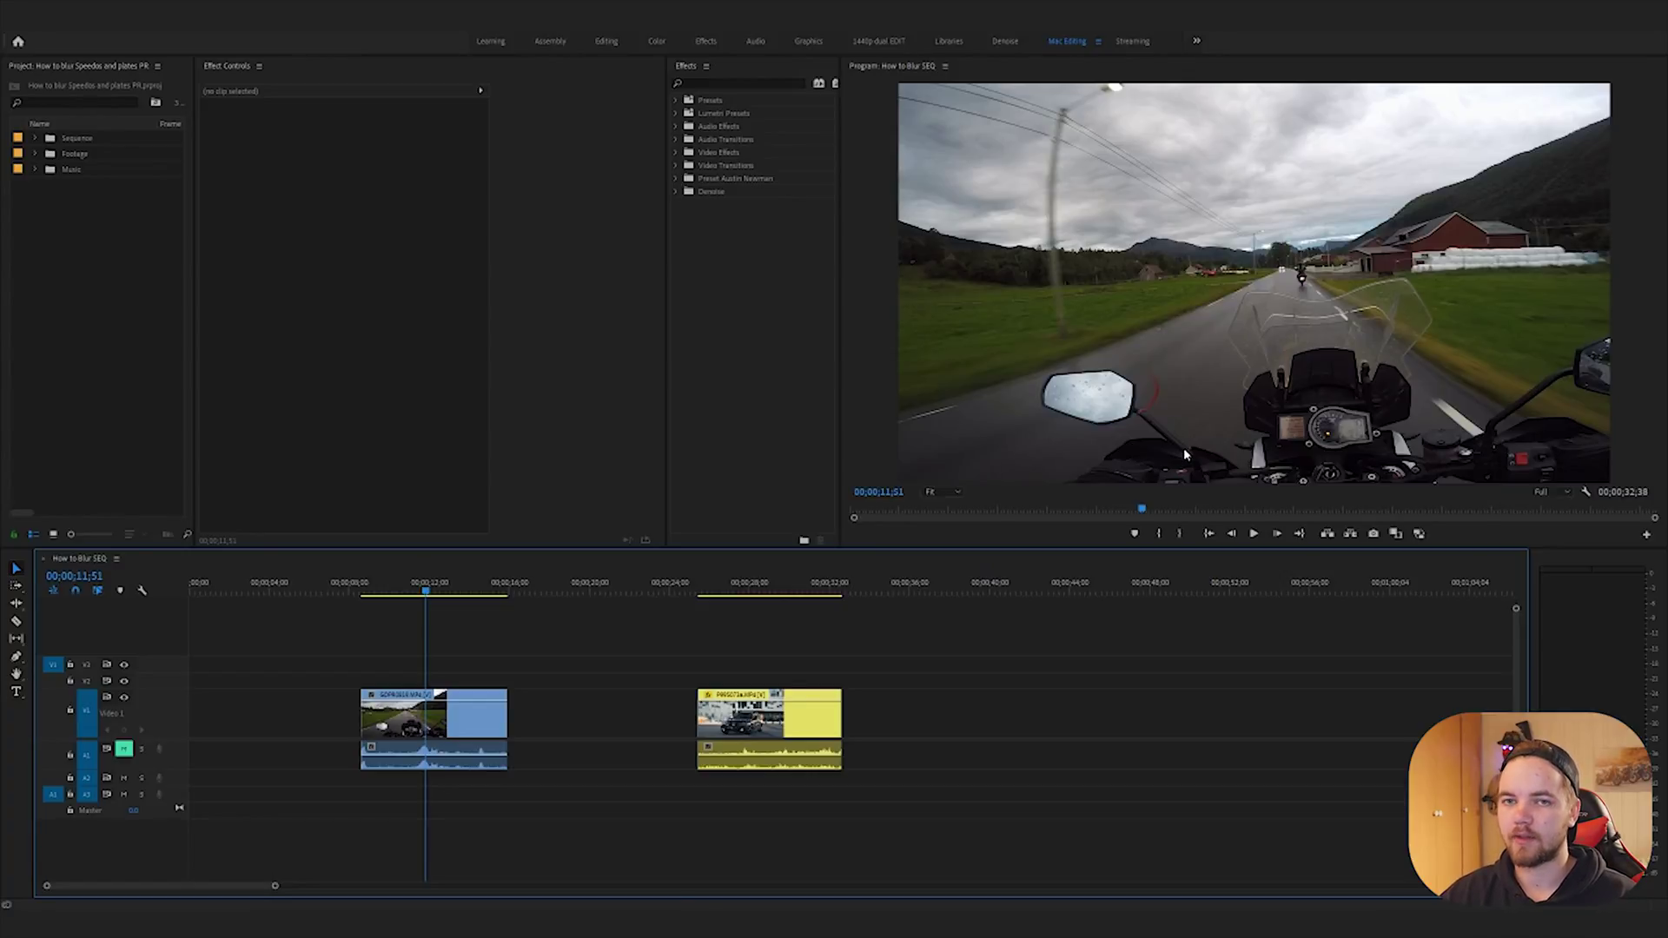
Step: Search the effects for "gau", select Gaussian Blur in the results, and clear the search
{"action": "left_click", "coordinate": [735, 82]}
{"action": "type", "text": "gau"}
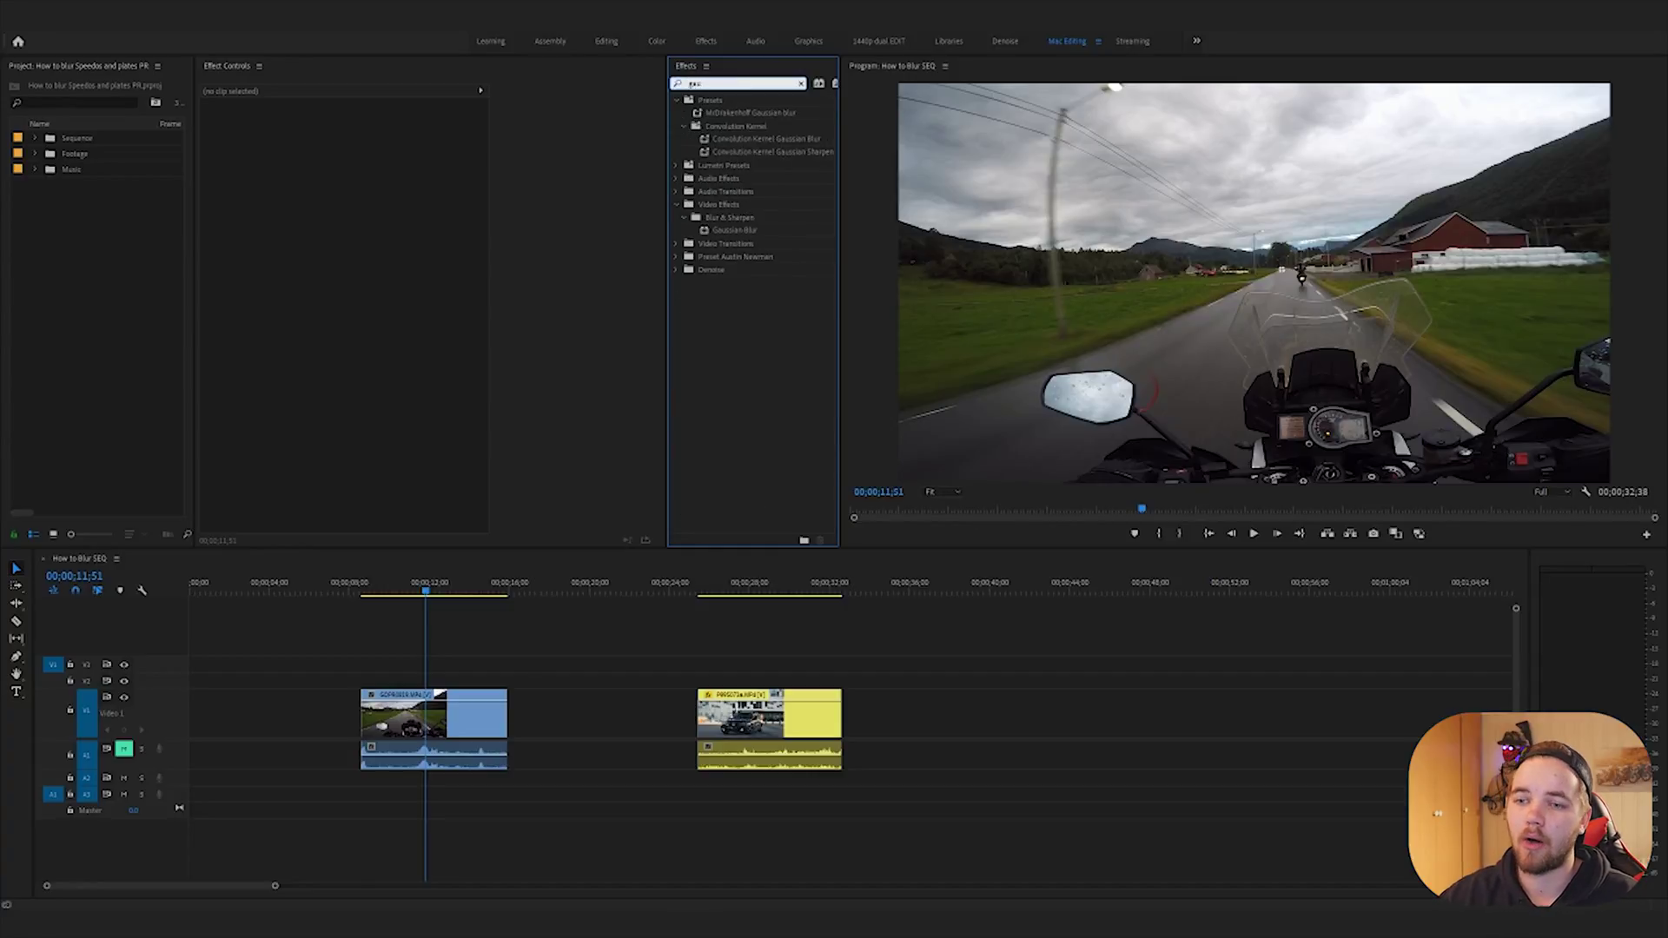
{"action": "left_click", "coordinate": [732, 232]}
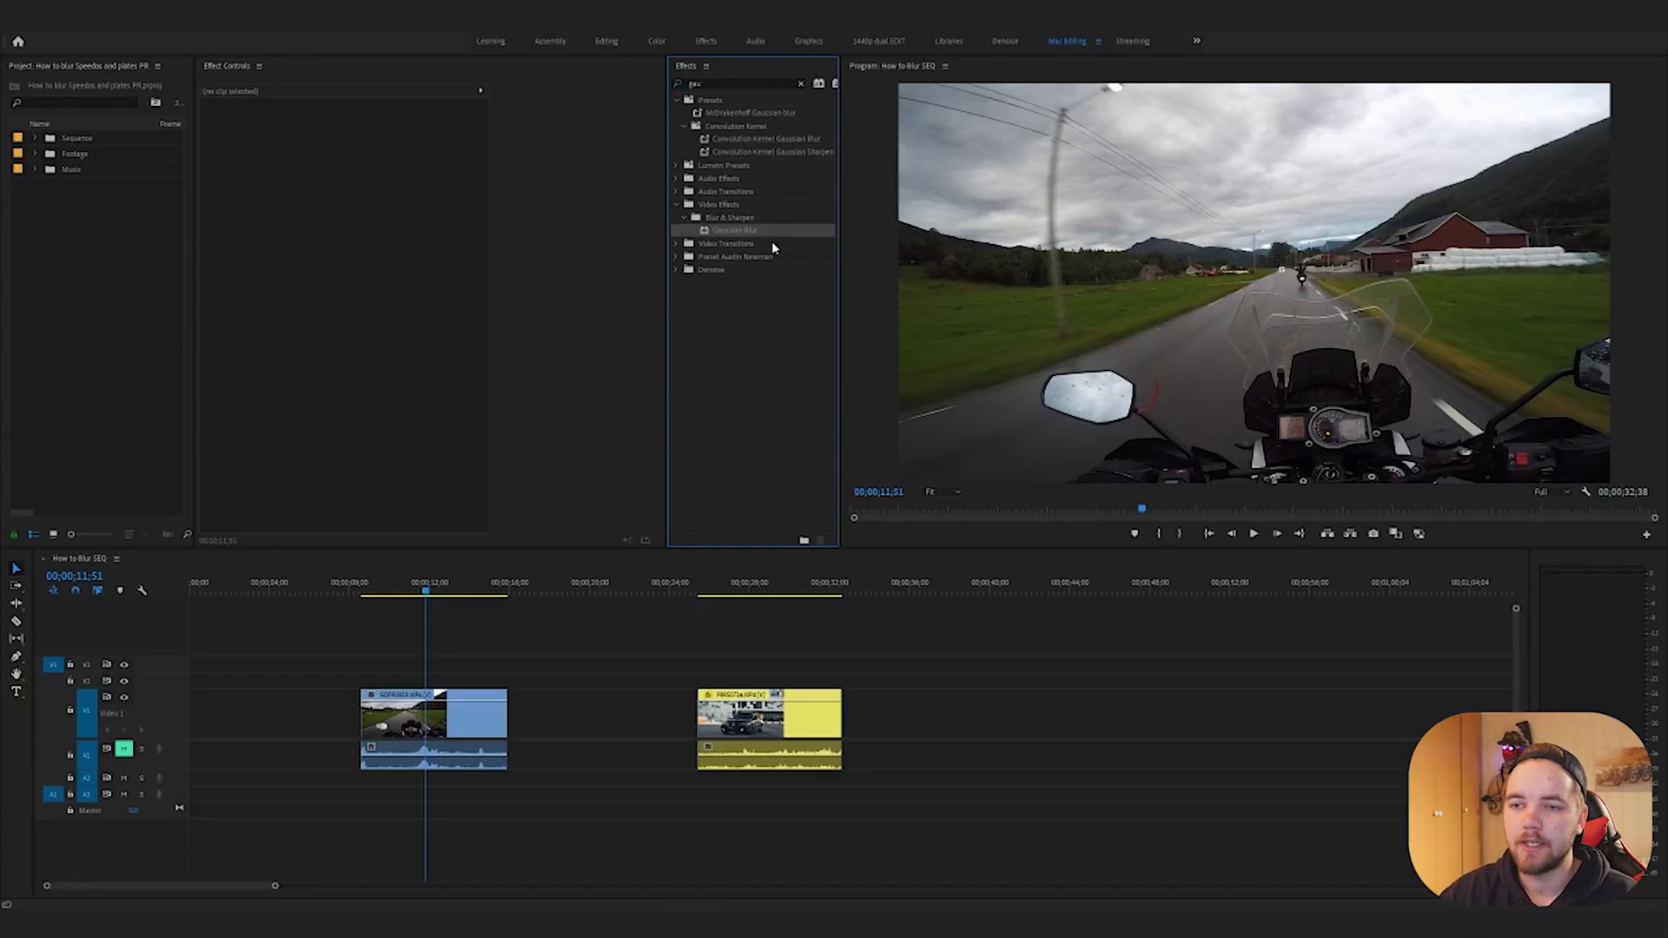
{"action": "left_click", "coordinate": [800, 83]}
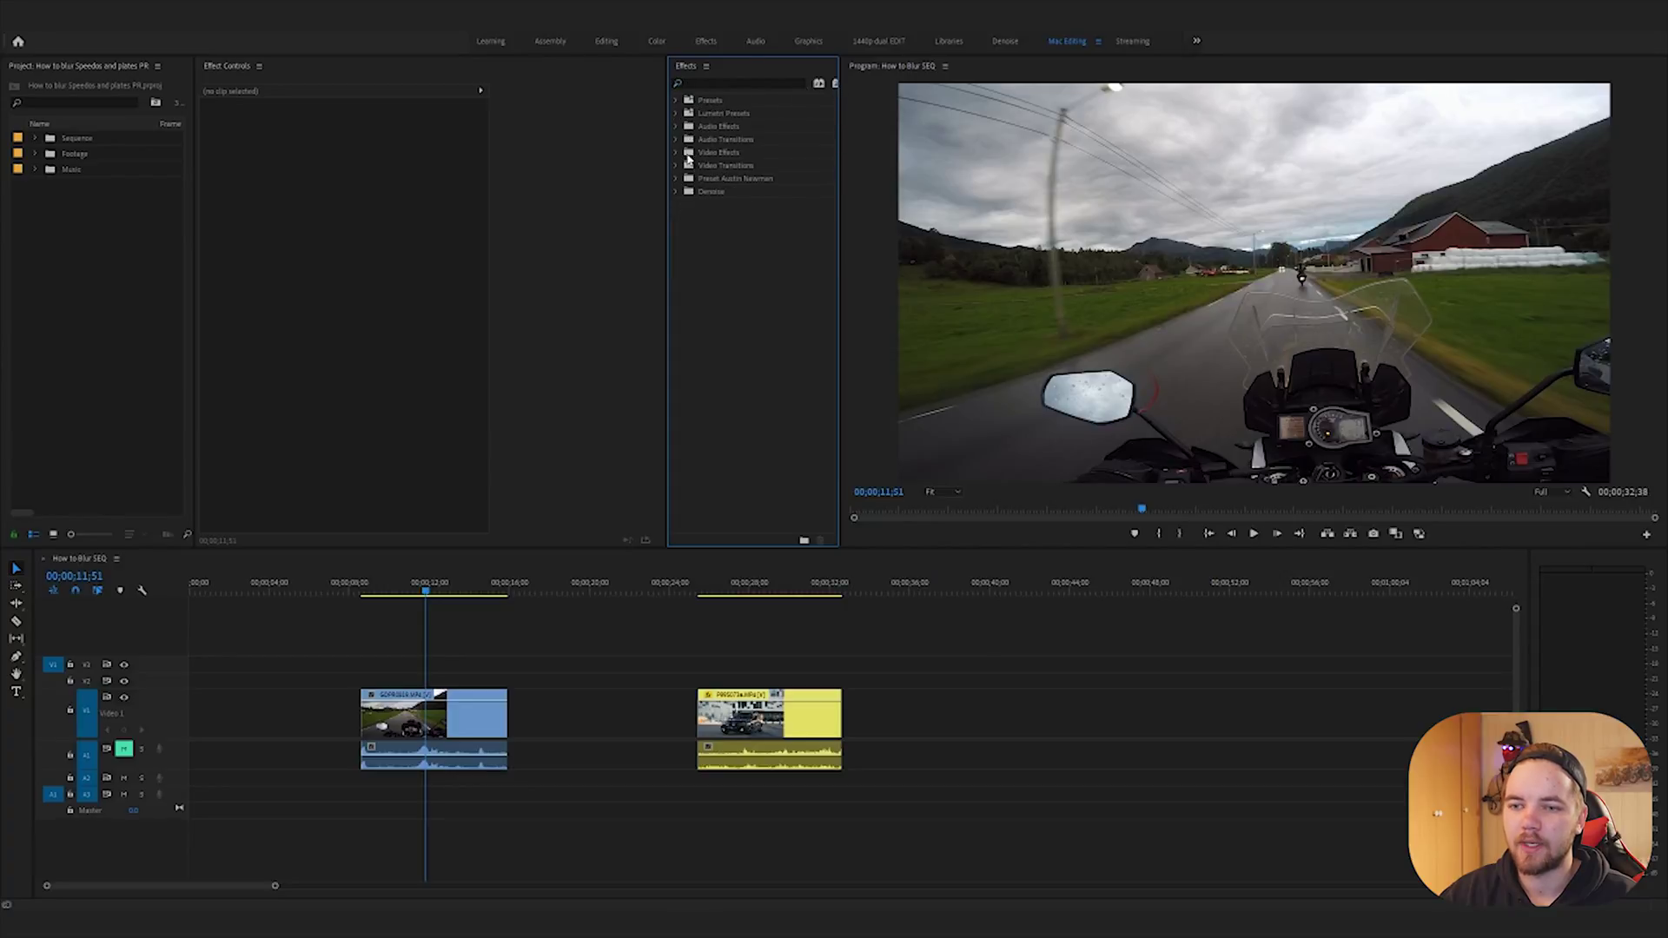
Step: Apply Gaussian Blur from the Blur & Sharpen video effects to the motorcycle clip
{"action": "left_click", "coordinate": [676, 152]}
{"action": "left_click", "coordinate": [732, 154]}
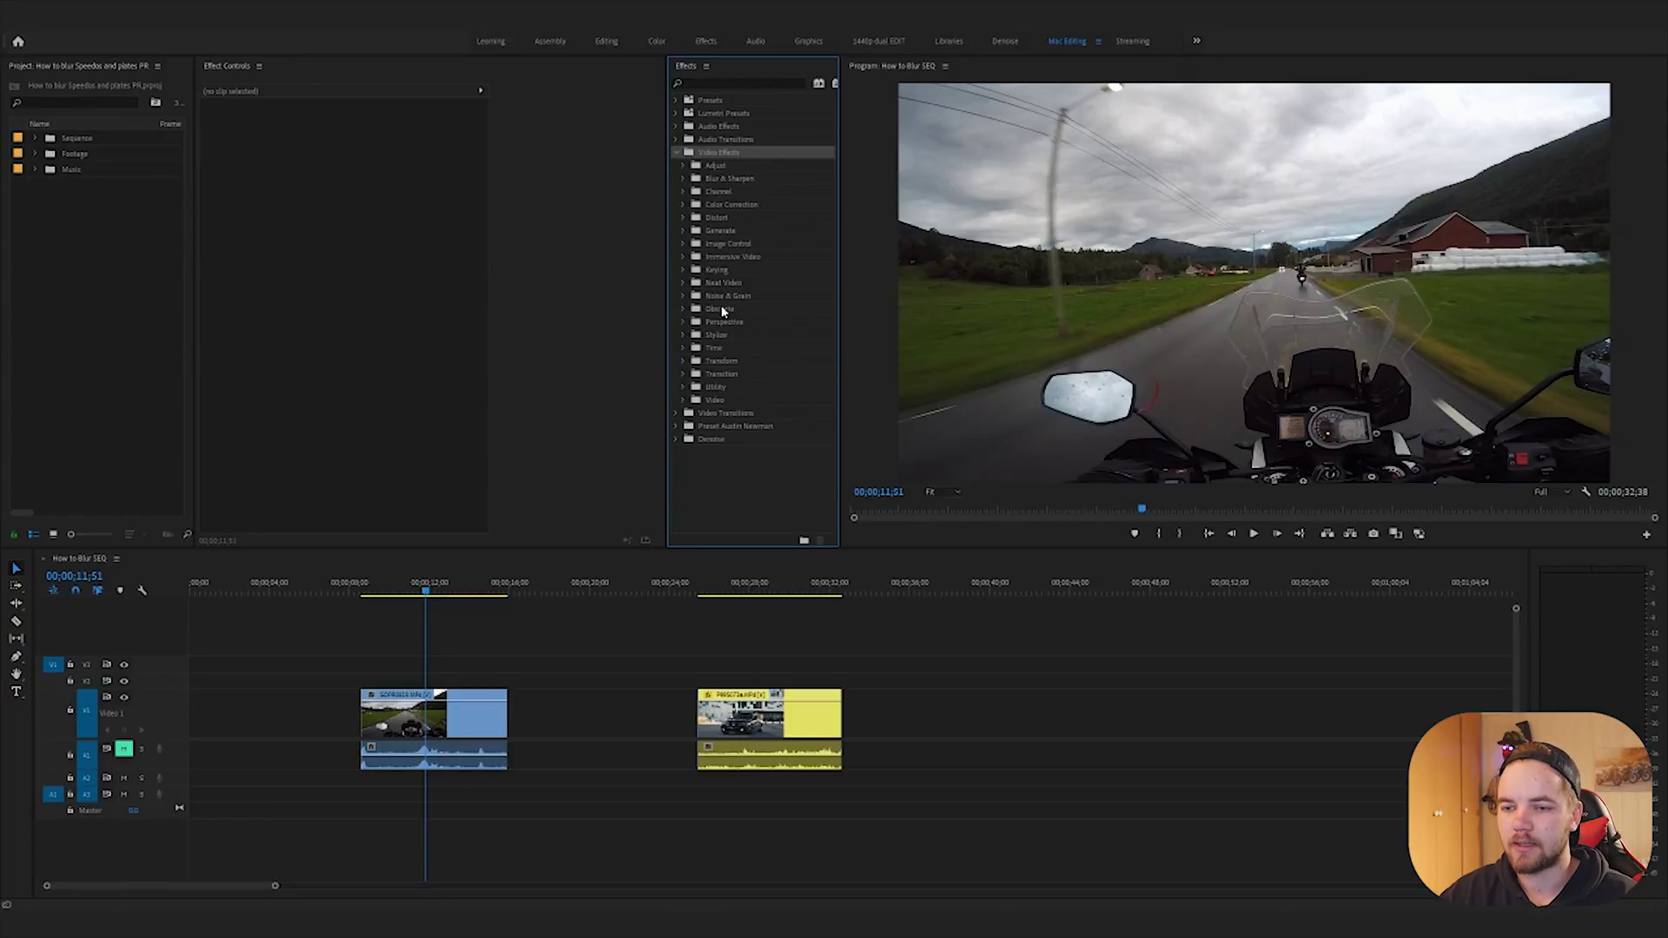
{"action": "left_click", "coordinate": [718, 179]}
{"action": "left_click", "coordinate": [683, 178]}
{"action": "left_click", "coordinate": [716, 245]}
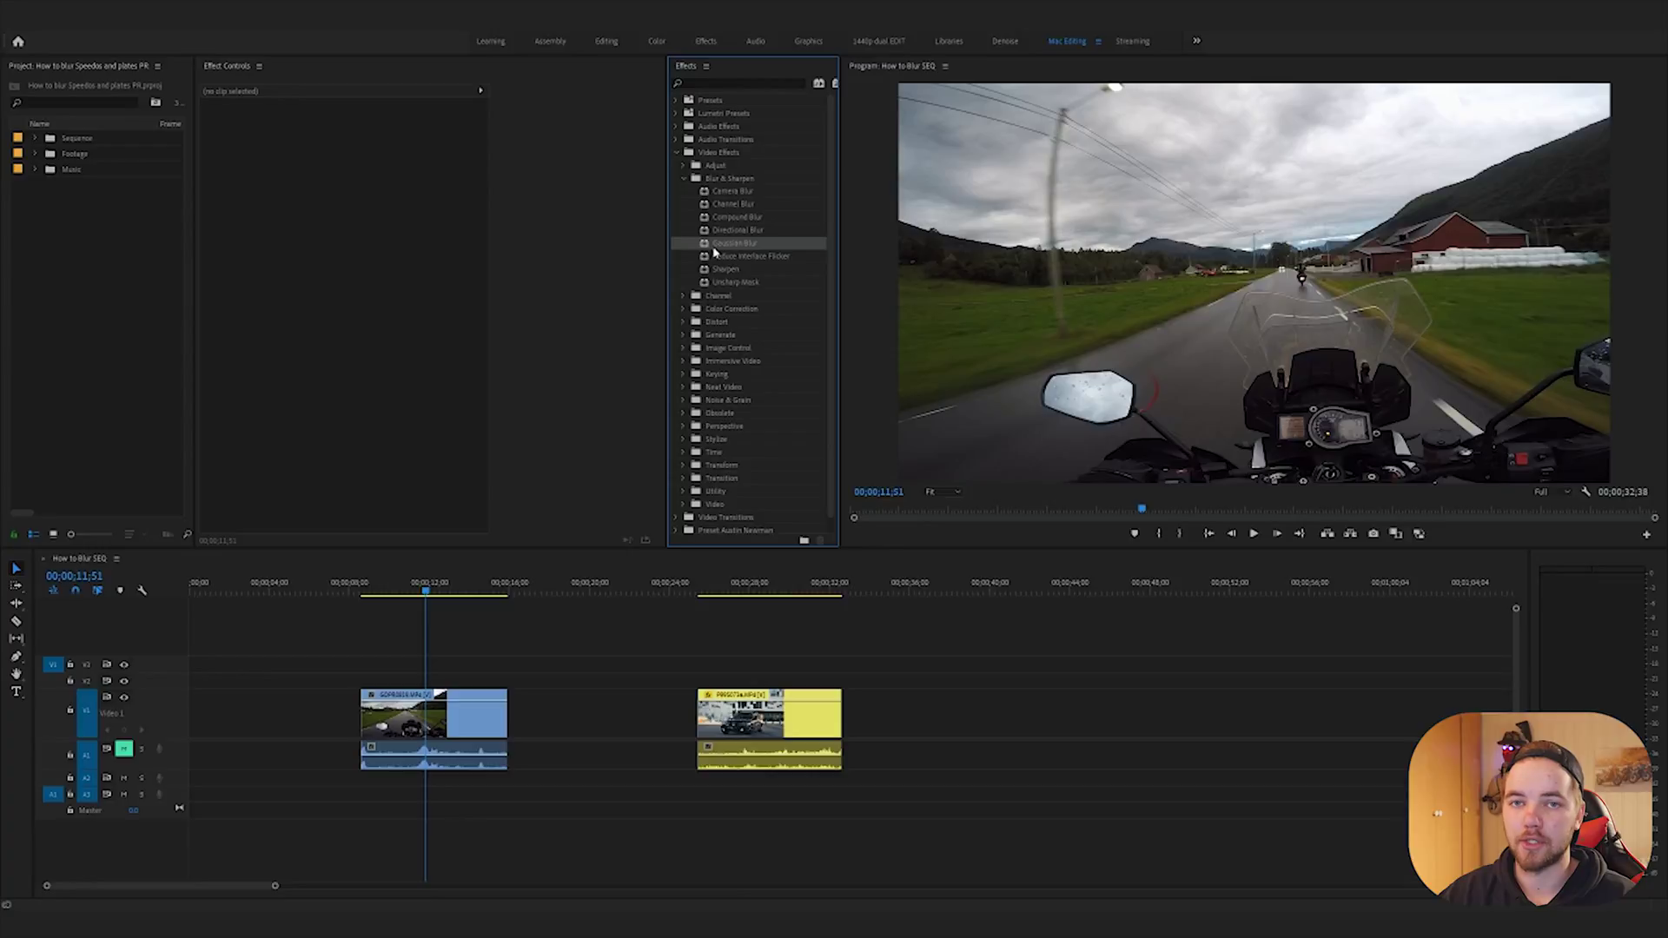
{"action": "left_click_drag", "start_coordinate": [719, 247], "coordinate": [452, 736]}
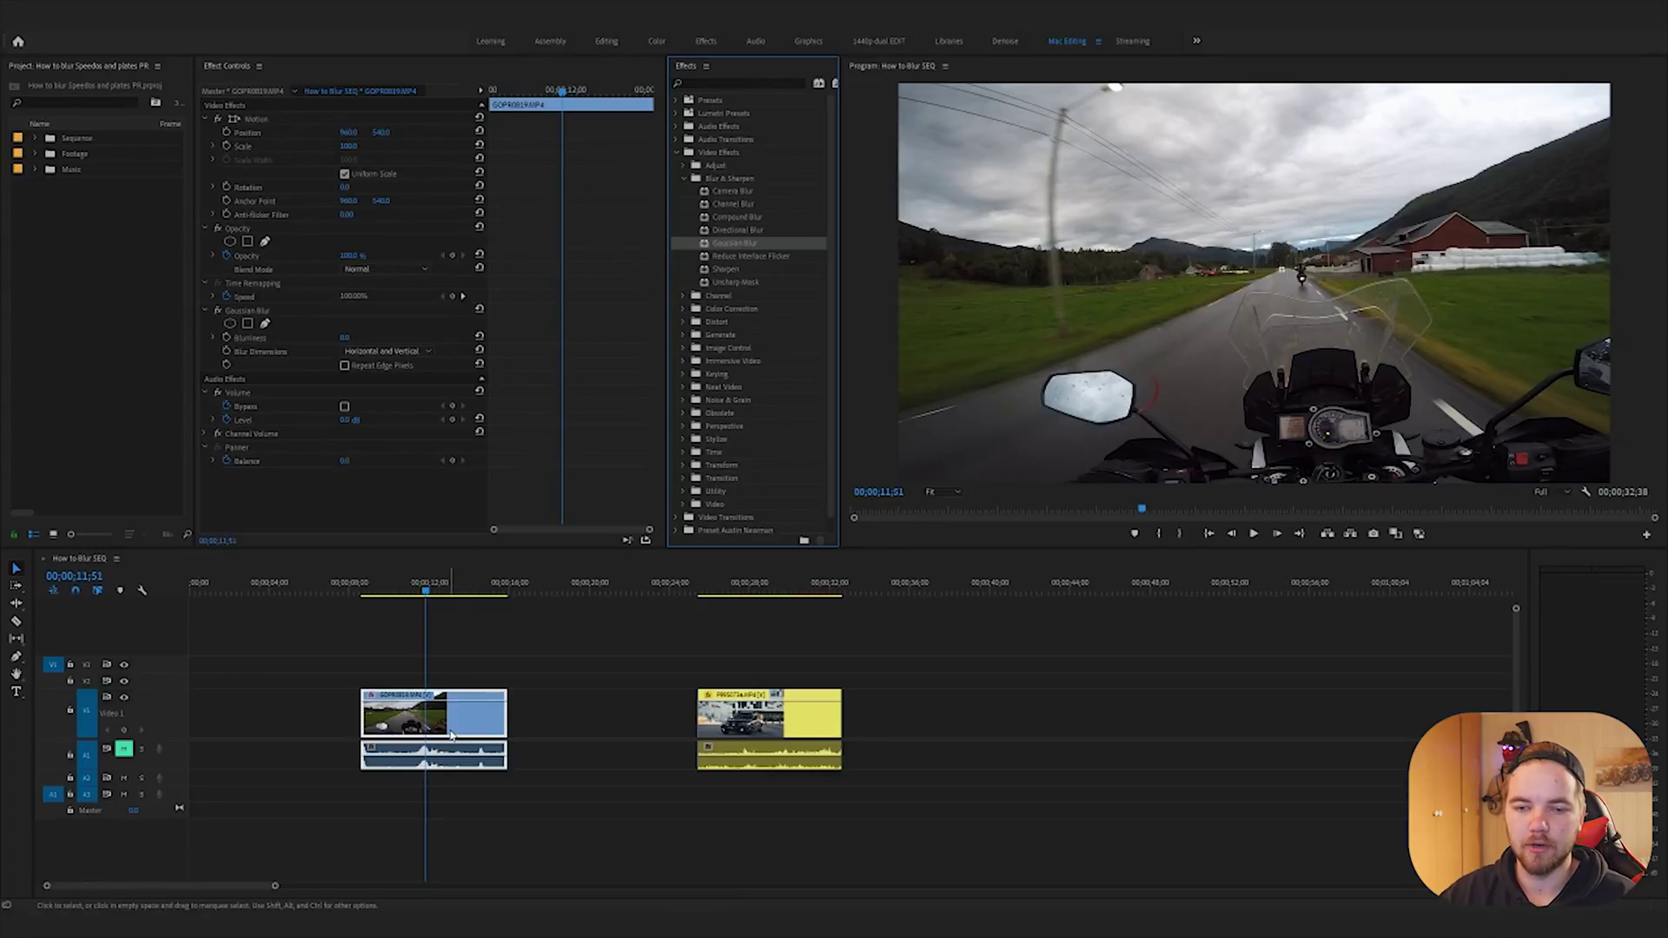
{"action": "left_click", "coordinate": [452, 735]}
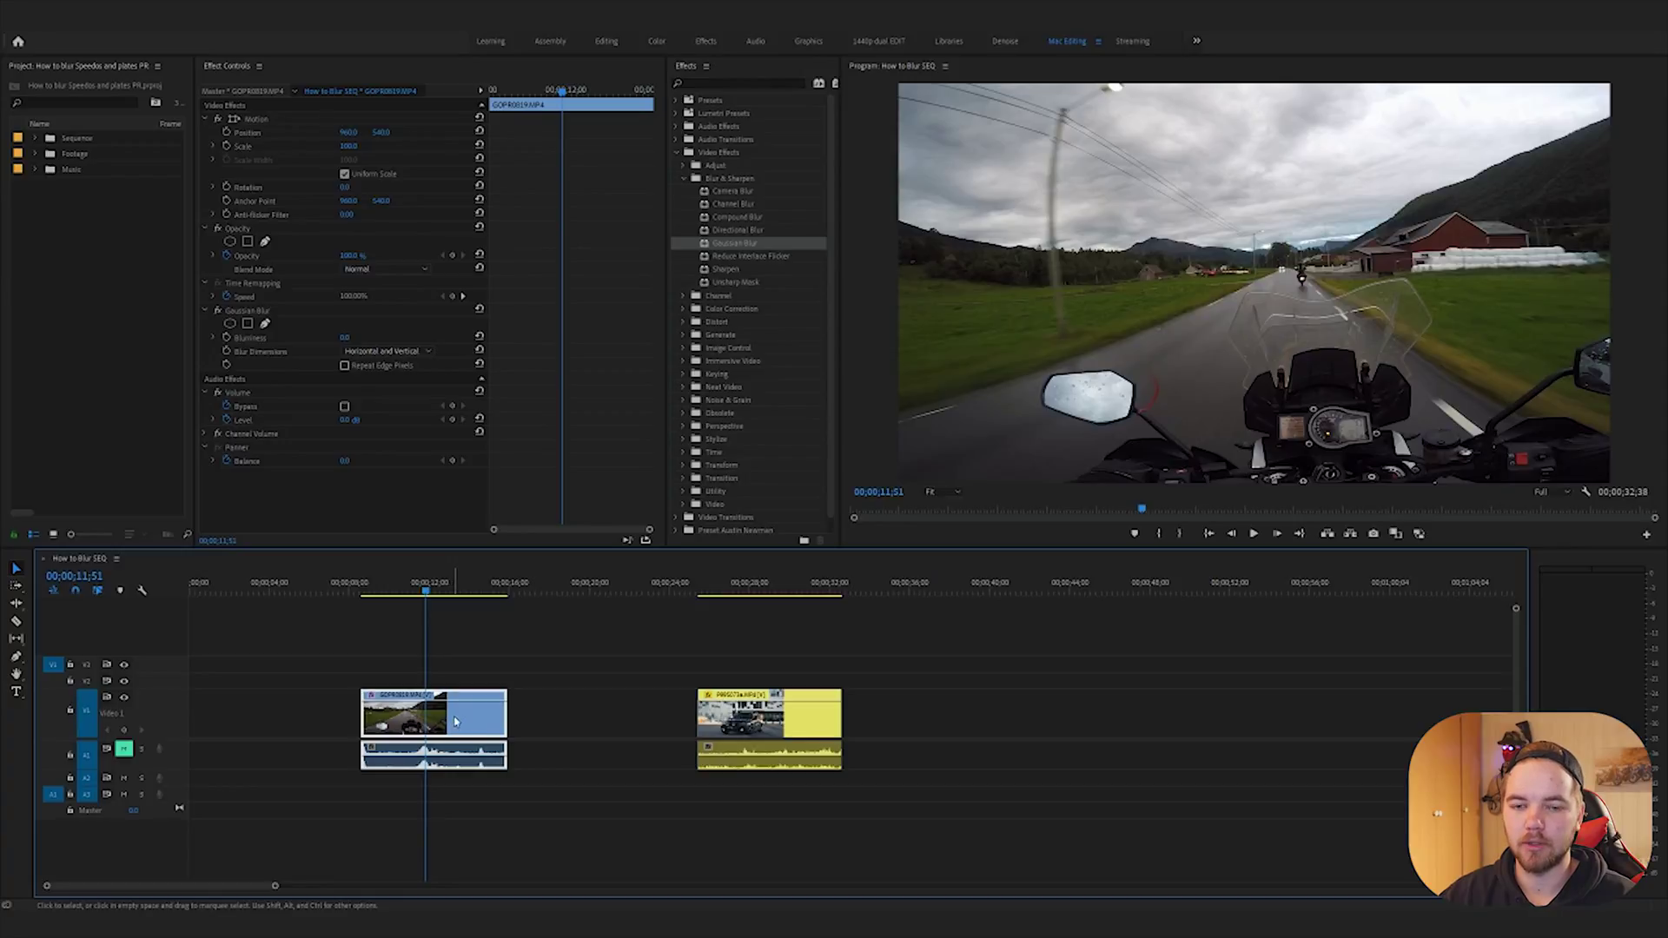
Step: Try a strong Blurriness on the whole motorcycle frame and return it to 0
{"action": "left_click", "coordinate": [248, 313]}
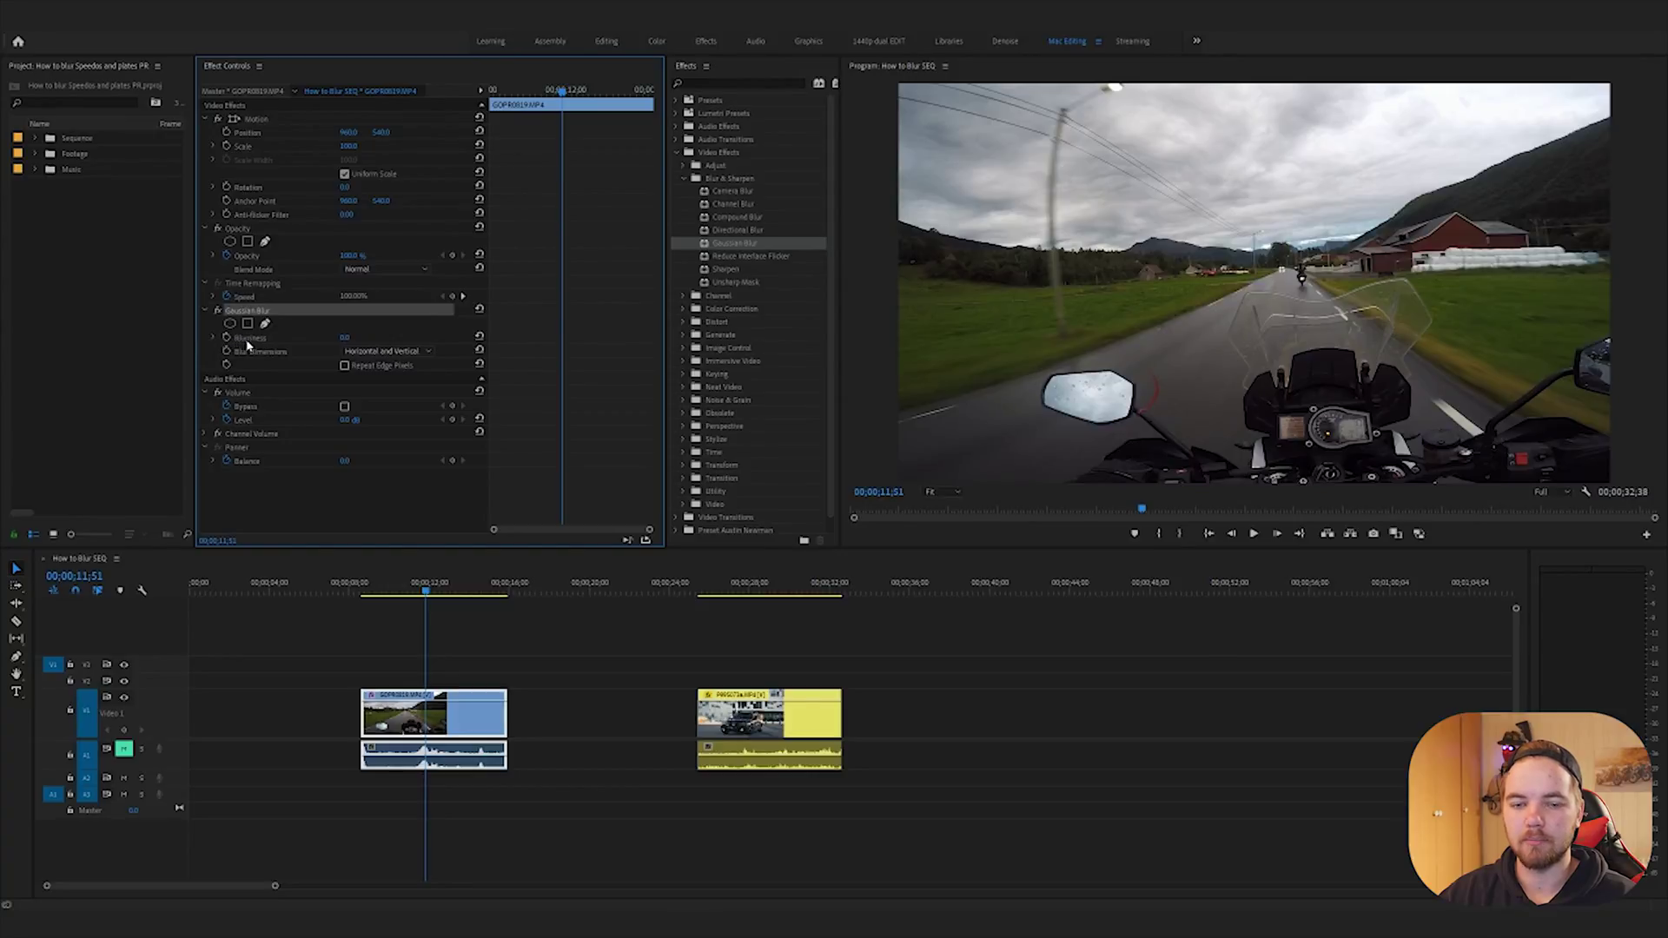
{"action": "left_click", "coordinate": [339, 342]}
{"action": "left_click", "coordinate": [340, 338]}
{"action": "type", "text": "55"}
{"action": "key", "text": "Return"}
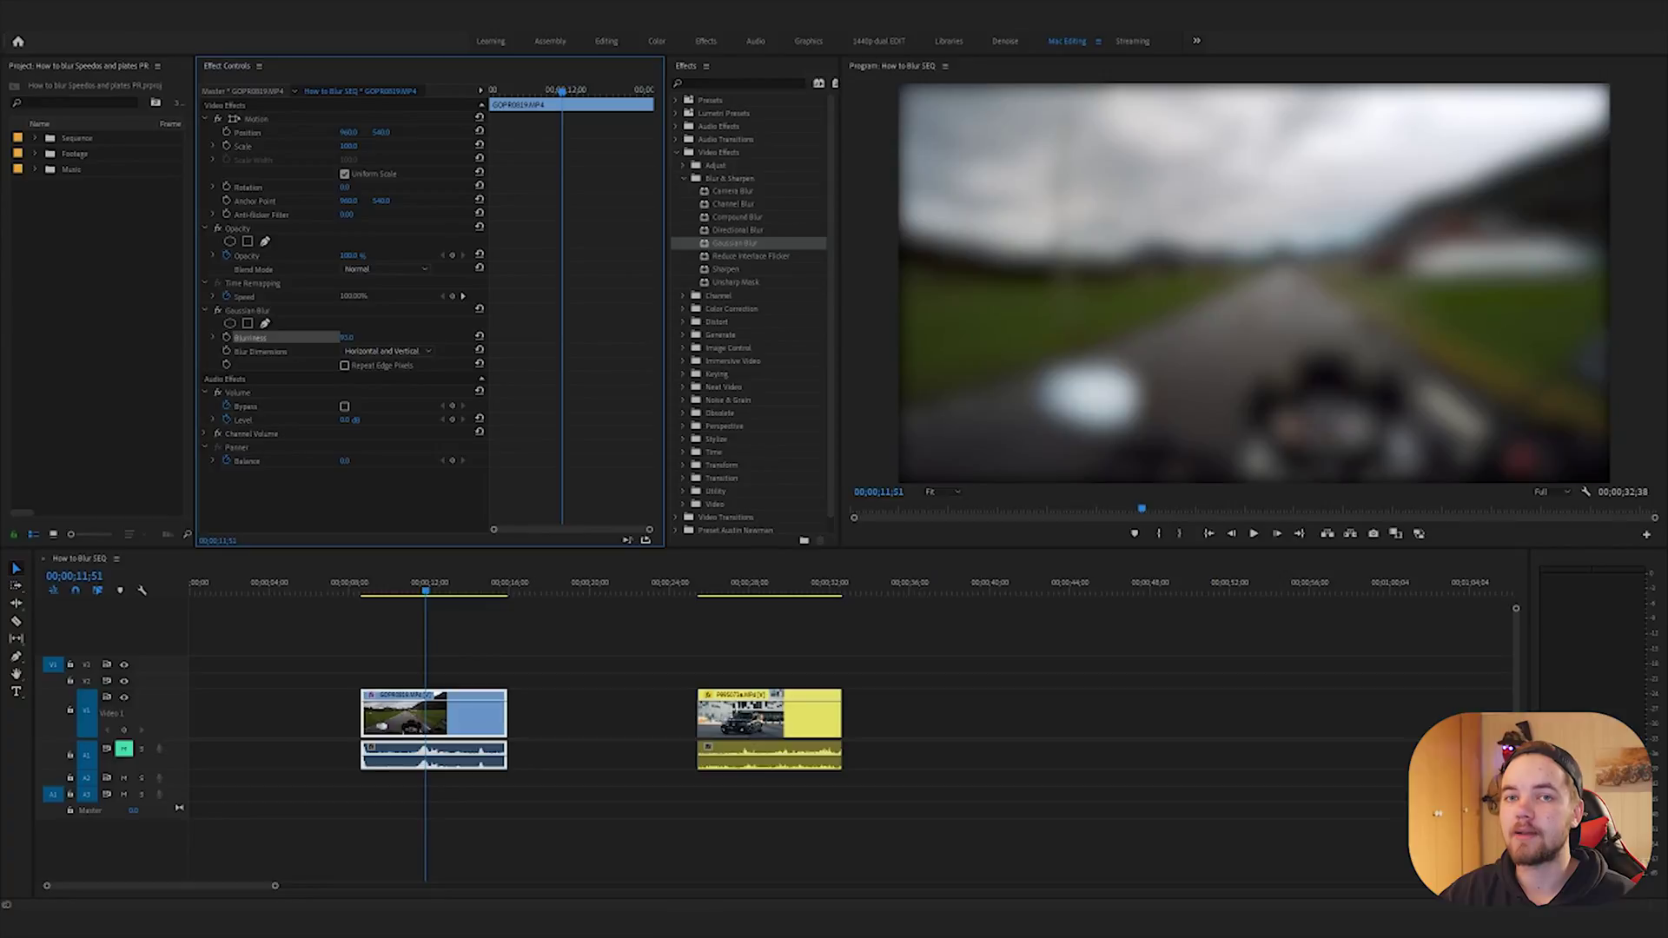
{"action": "left_click_drag", "start_coordinate": [352, 337], "coordinate": [273, 337]}
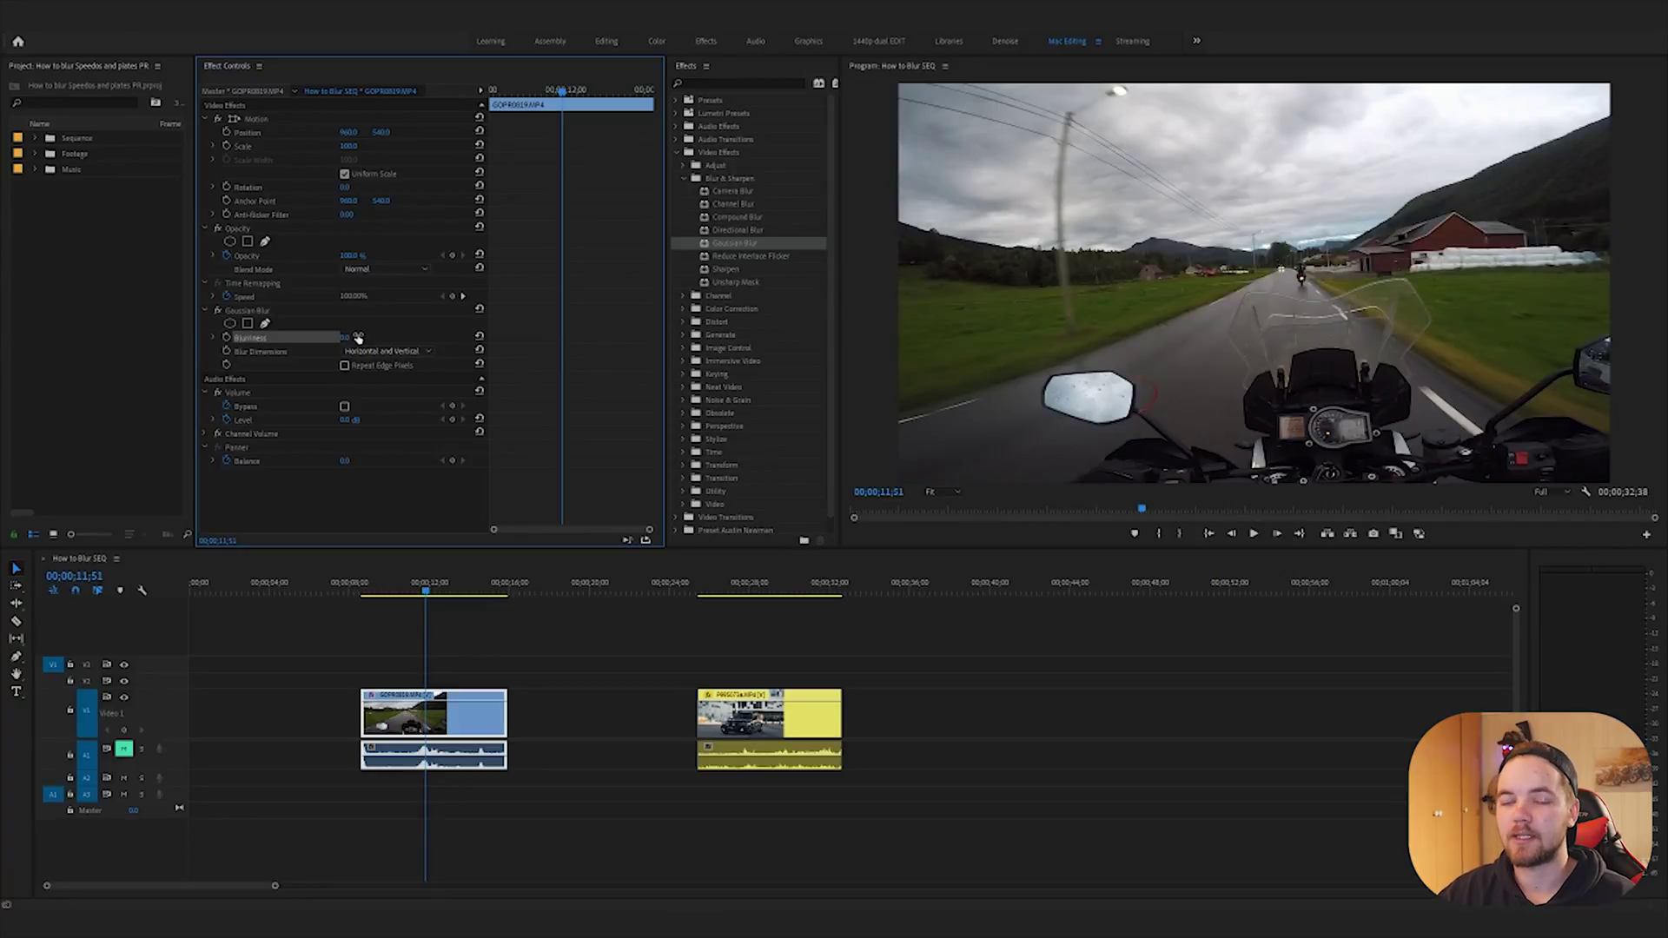
Step: Add a four-point polygon mask to Gaussian Blur and shape it around the digital speedometer display
{"action": "left_click", "coordinate": [249, 325]}
{"action": "left_click_drag", "start_coordinate": [1294, 276], "coordinate": [1317, 393]}
{"action": "left_click_drag", "start_coordinate": [1366, 340], "coordinate": [1280, 375]}
{"action": "left_click_drag", "start_coordinate": [1189, 340], "coordinate": [1340, 420]}
{"action": "left_click_drag", "start_coordinate": [1189, 439], "coordinate": [1351, 444]}
Step: Refine the mask's two corners nearest the rev counter so they fit the edge of the speedometer display
{"action": "left_click", "coordinate": [943, 492]}
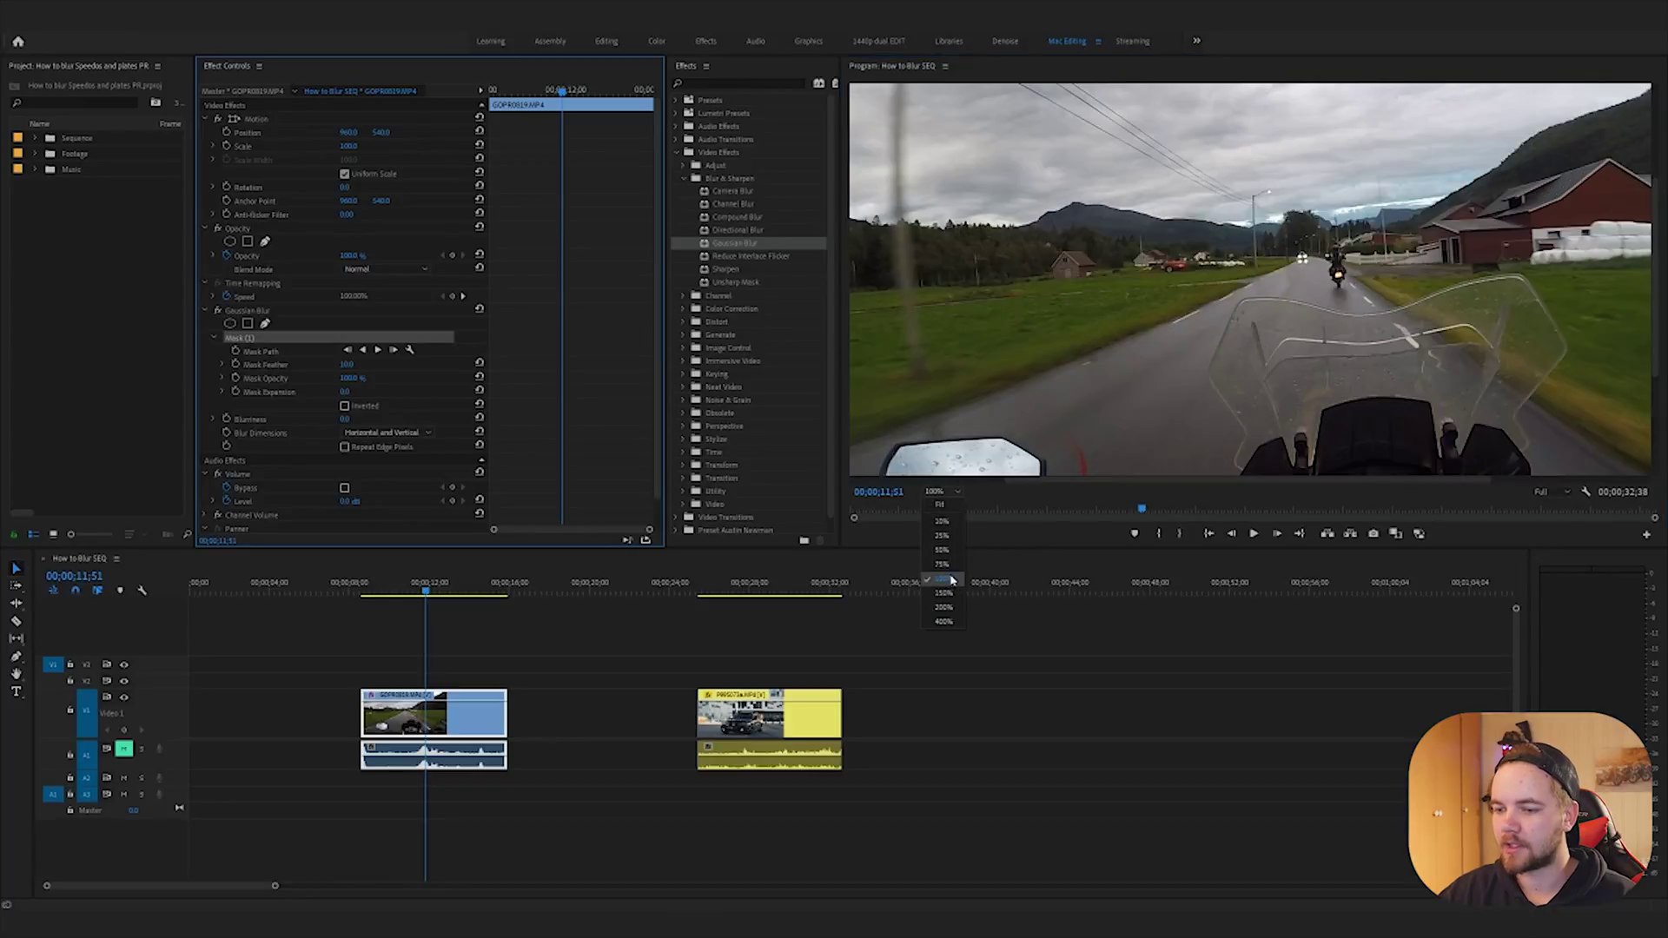
{"action": "left_click", "coordinate": [943, 595]}
{"action": "left_click_drag", "start_coordinate": [1655, 280], "coordinate": [1655, 380]}
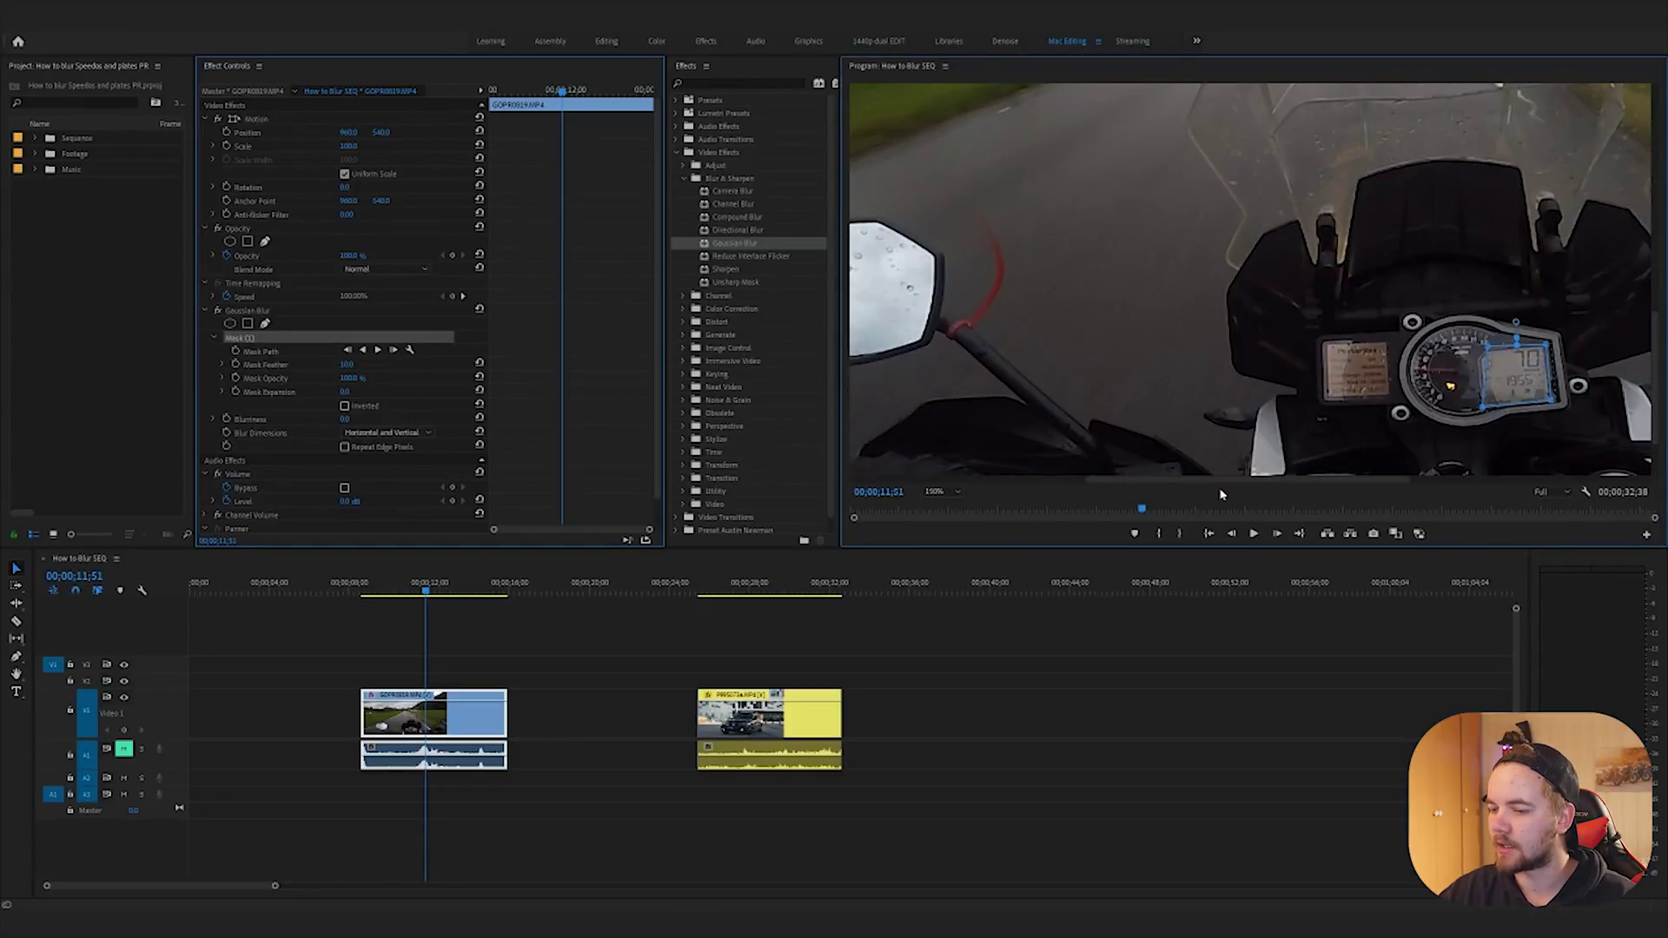
{"action": "scroll", "coordinate": [1222, 483], "scroll_direction": "right", "scroll_amount": 3}
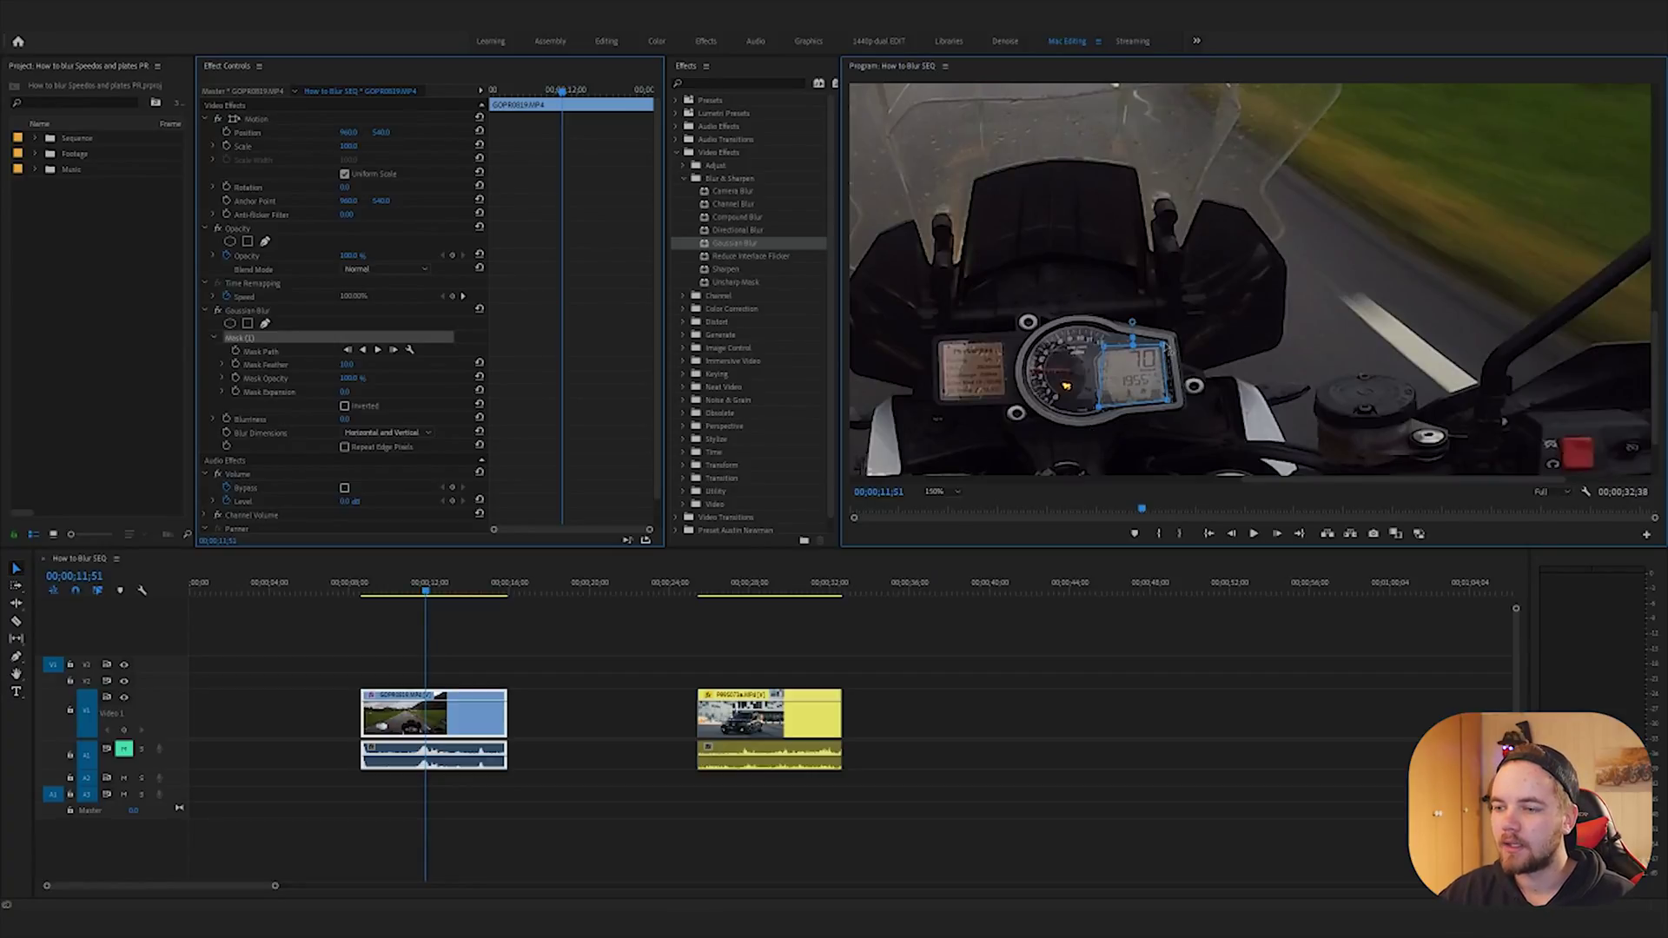
{"action": "left_click", "coordinate": [944, 492]}
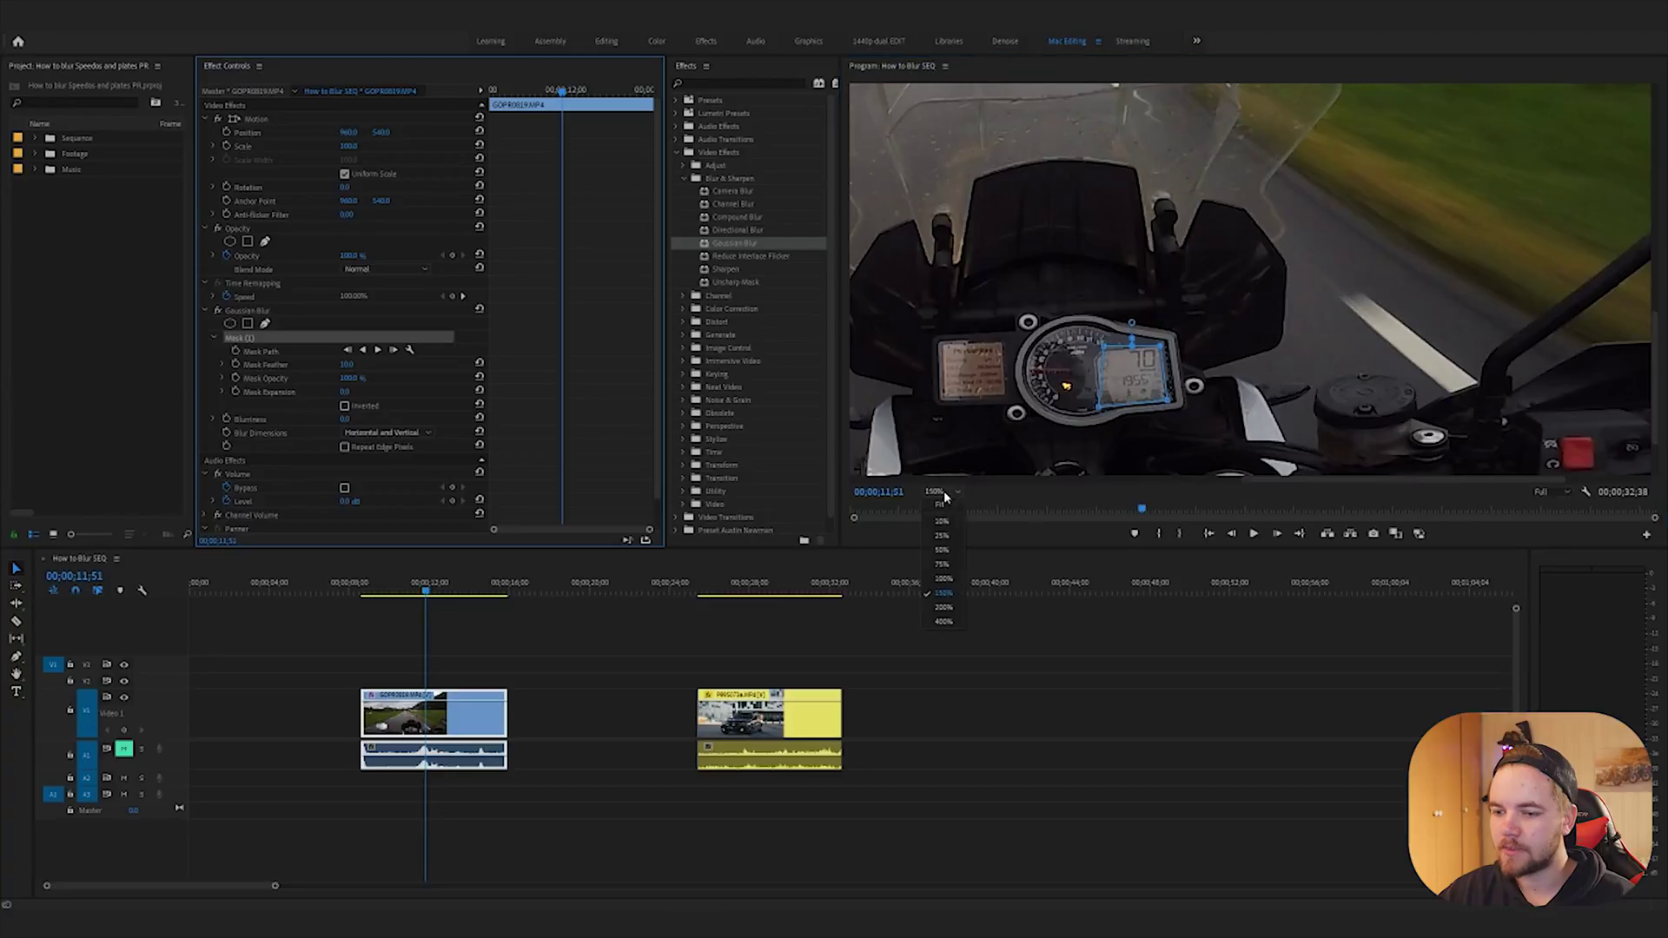
{"action": "left_click", "coordinate": [959, 607]}
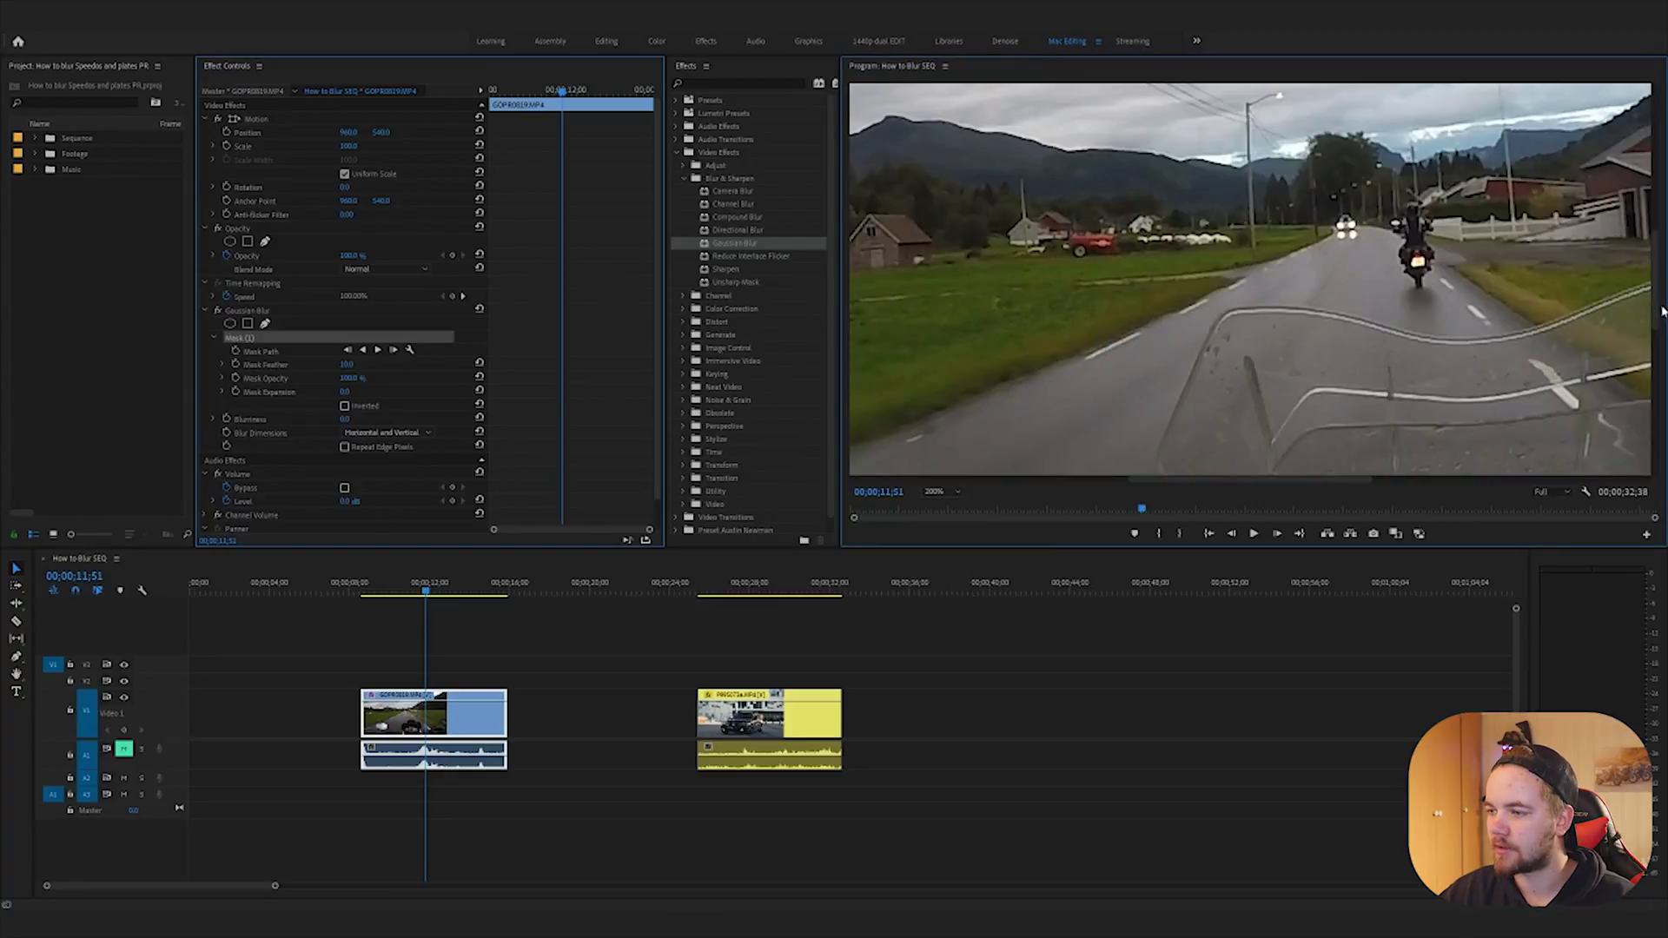
{"action": "left_click_drag", "start_coordinate": [1658, 309], "coordinate": [1658, 411]}
{"action": "left_click_drag", "start_coordinate": [1252, 481], "coordinate": [1373, 481]}
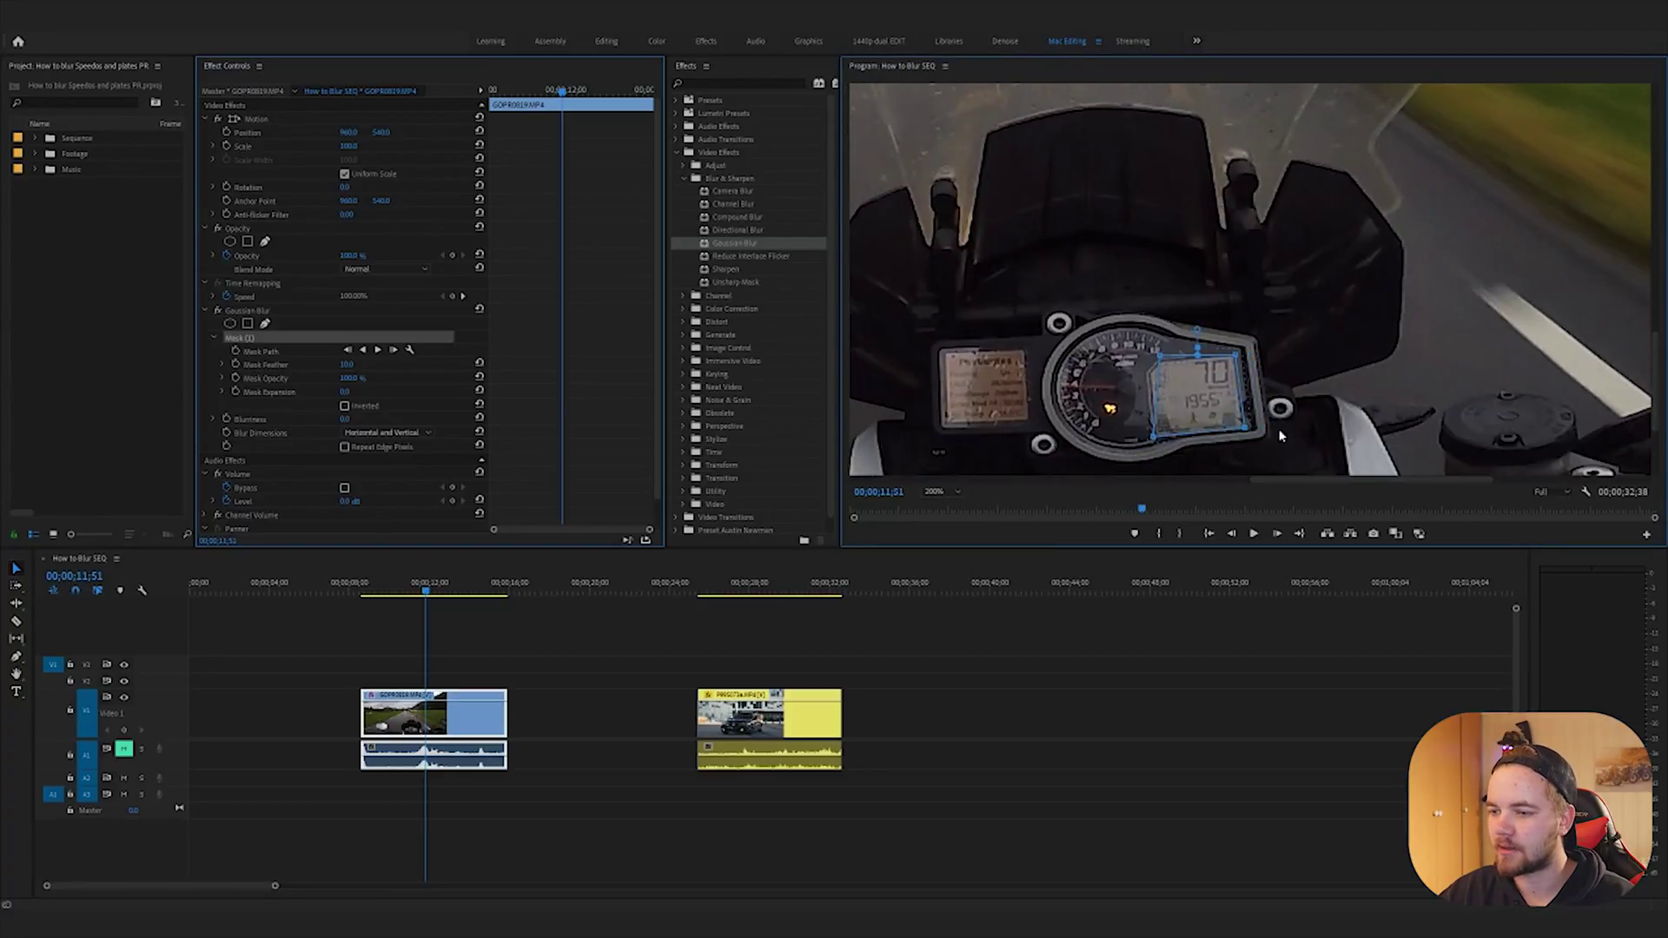
{"action": "left_click_drag", "start_coordinate": [1163, 356], "coordinate": [1152, 367]}
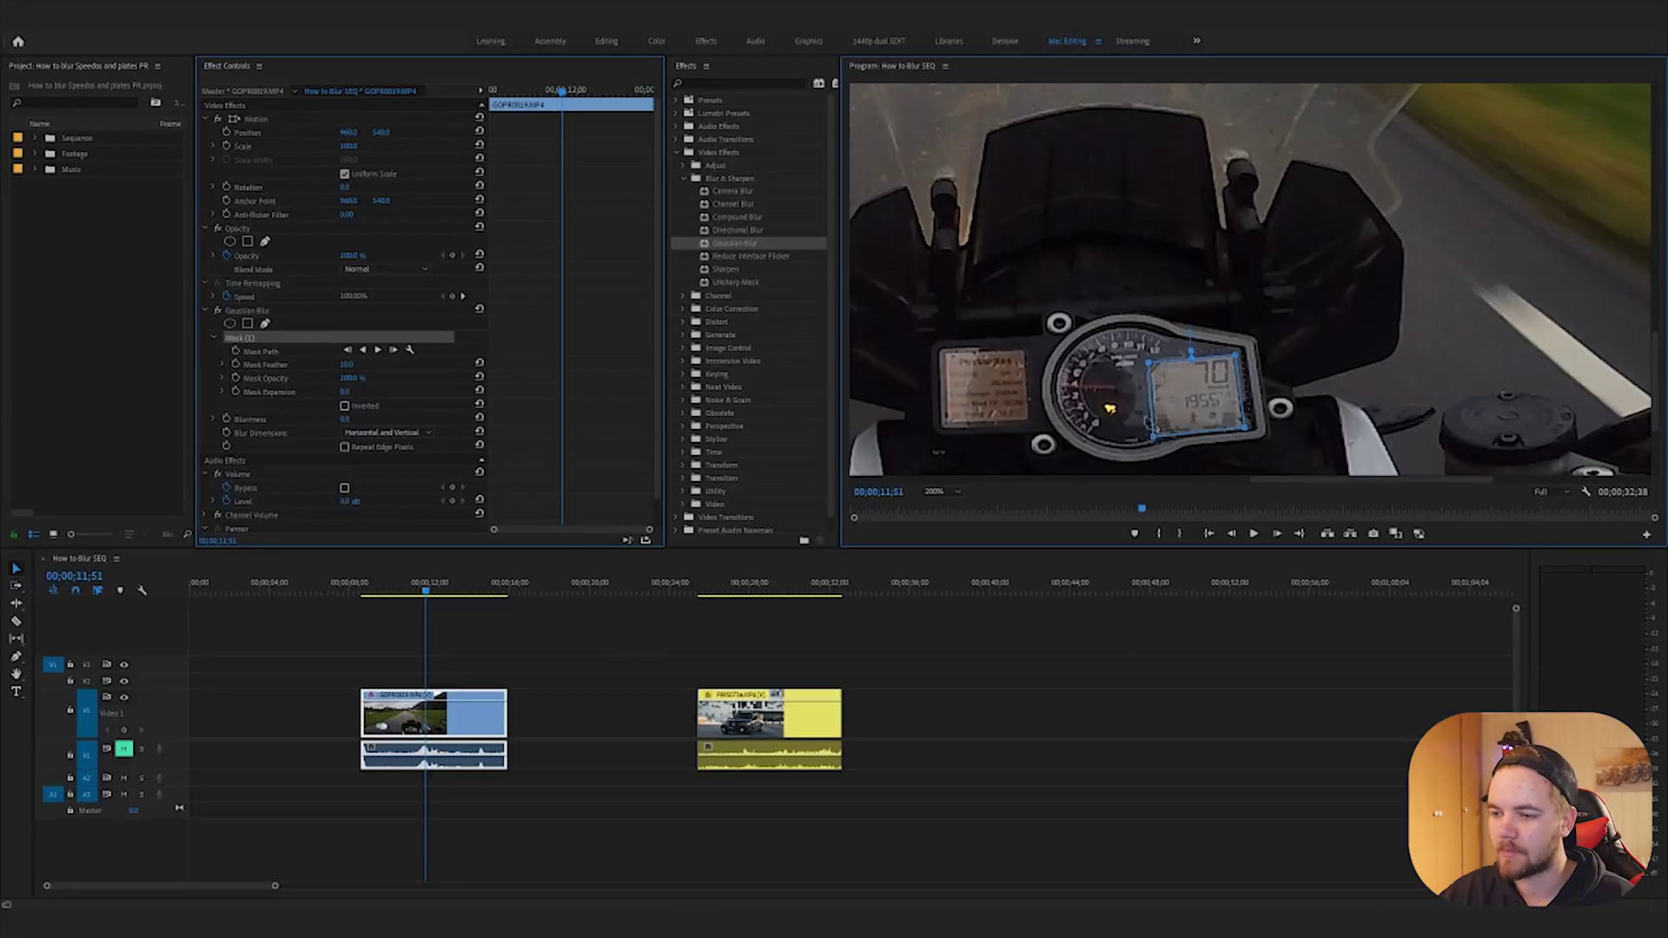
{"action": "left_click_drag", "start_coordinate": [1154, 438], "coordinate": [1155, 432]}
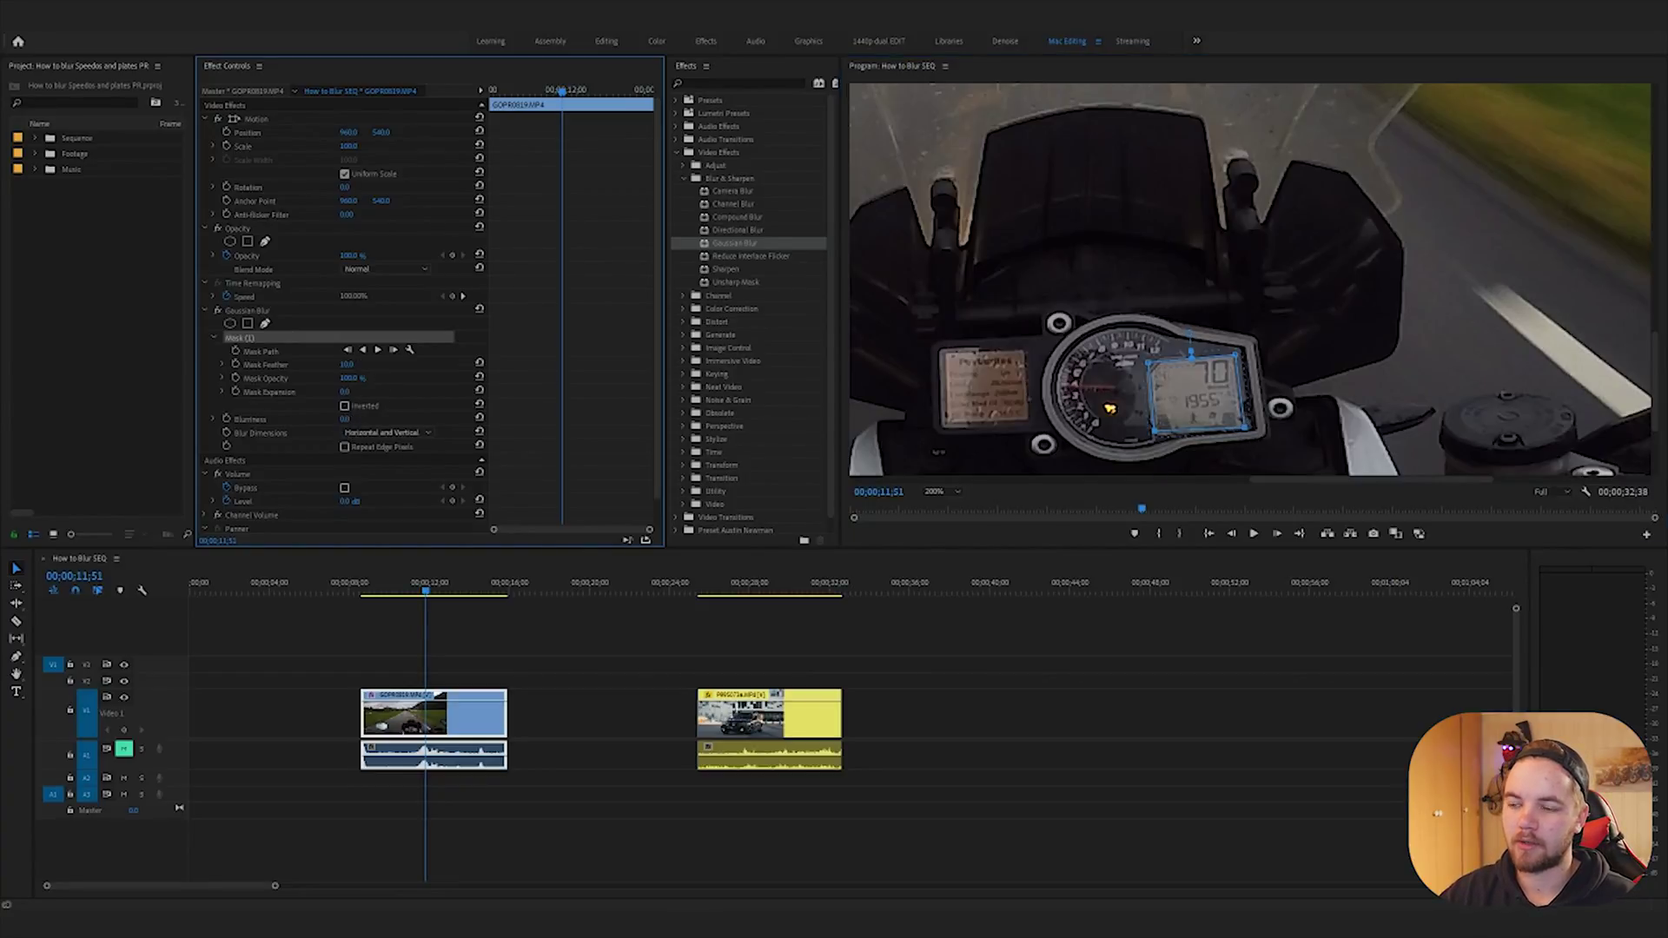
Step: Try a high Blurriness on the masked speedometer display, undo it, and fit the whole frame in the preview
{"action": "left_click_drag", "start_coordinate": [345, 420], "coordinate": [435, 420]}
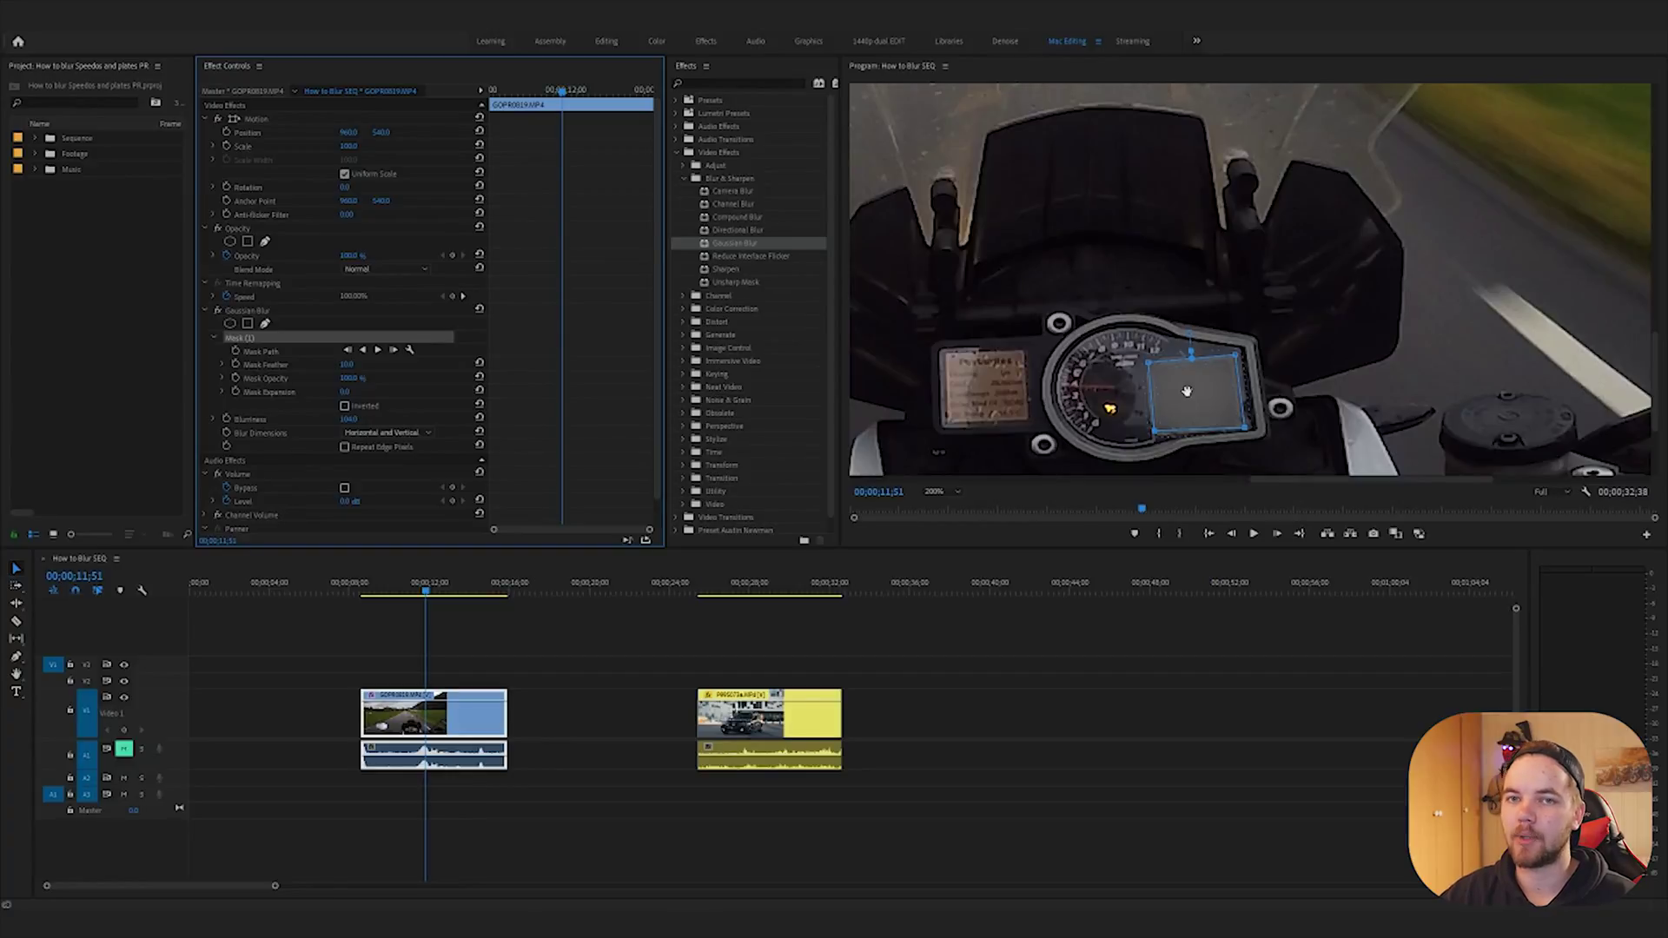
{"action": "key", "text": "ctrl+z"}
{"action": "left_click", "coordinate": [942, 492]}
{"action": "left_click", "coordinate": [941, 506]}
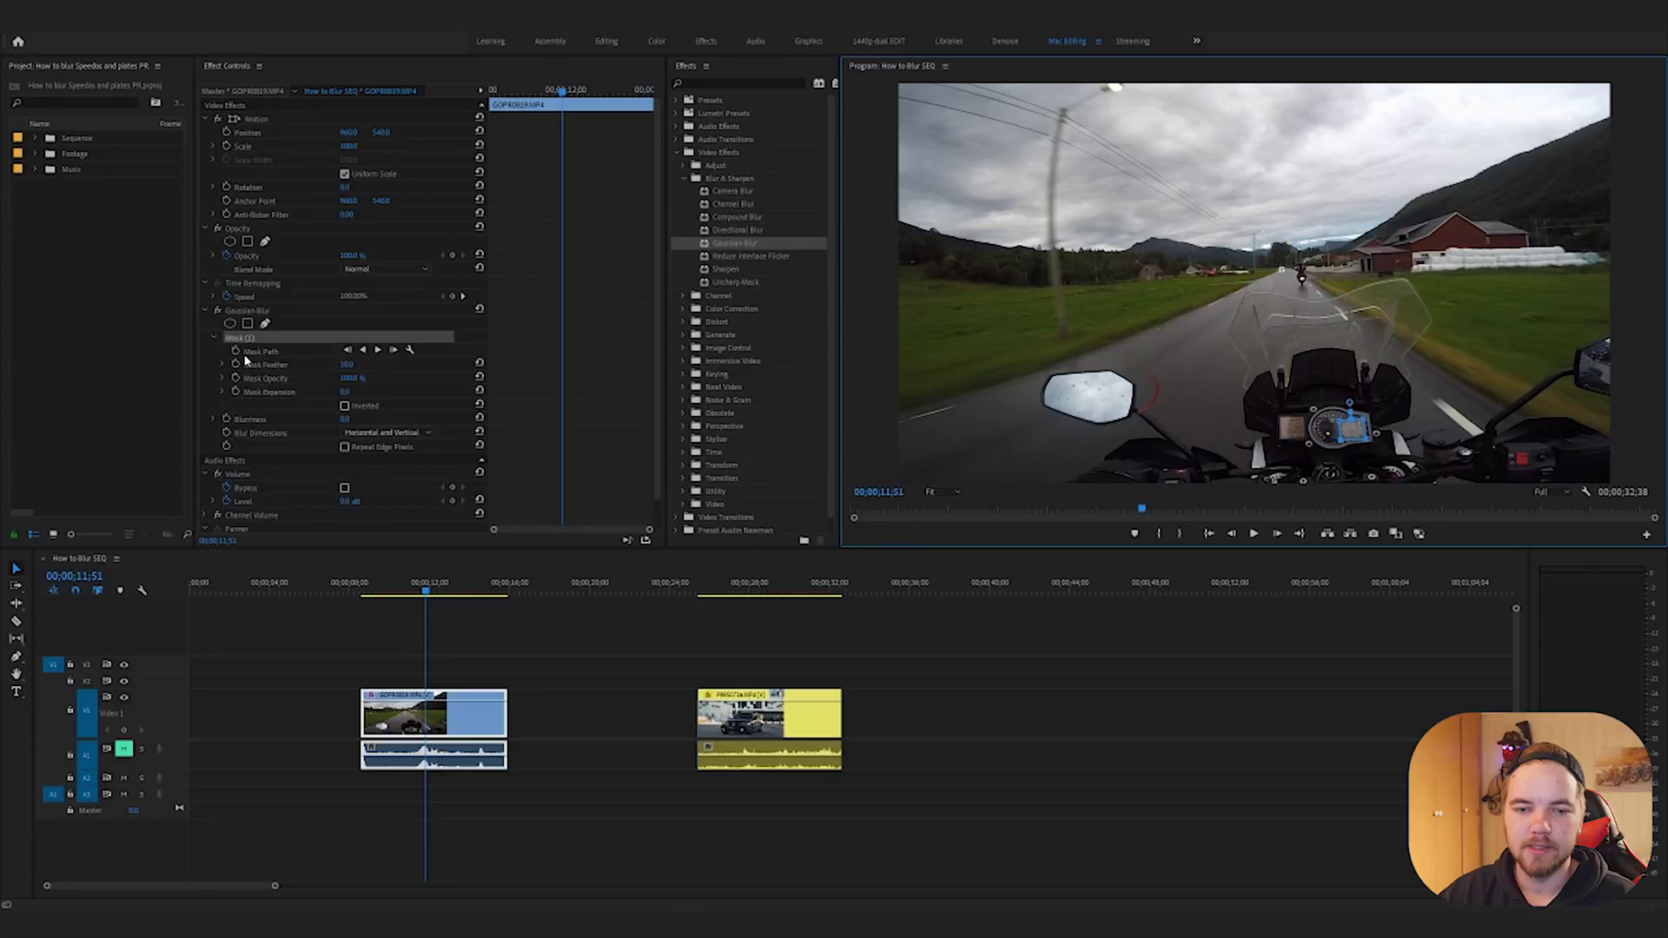
Step: Turn on Mask Path keyframing at 00;00;11;51 and track the mask backward and forward through the motorcycle clip
{"action": "left_click", "coordinate": [275, 355]}
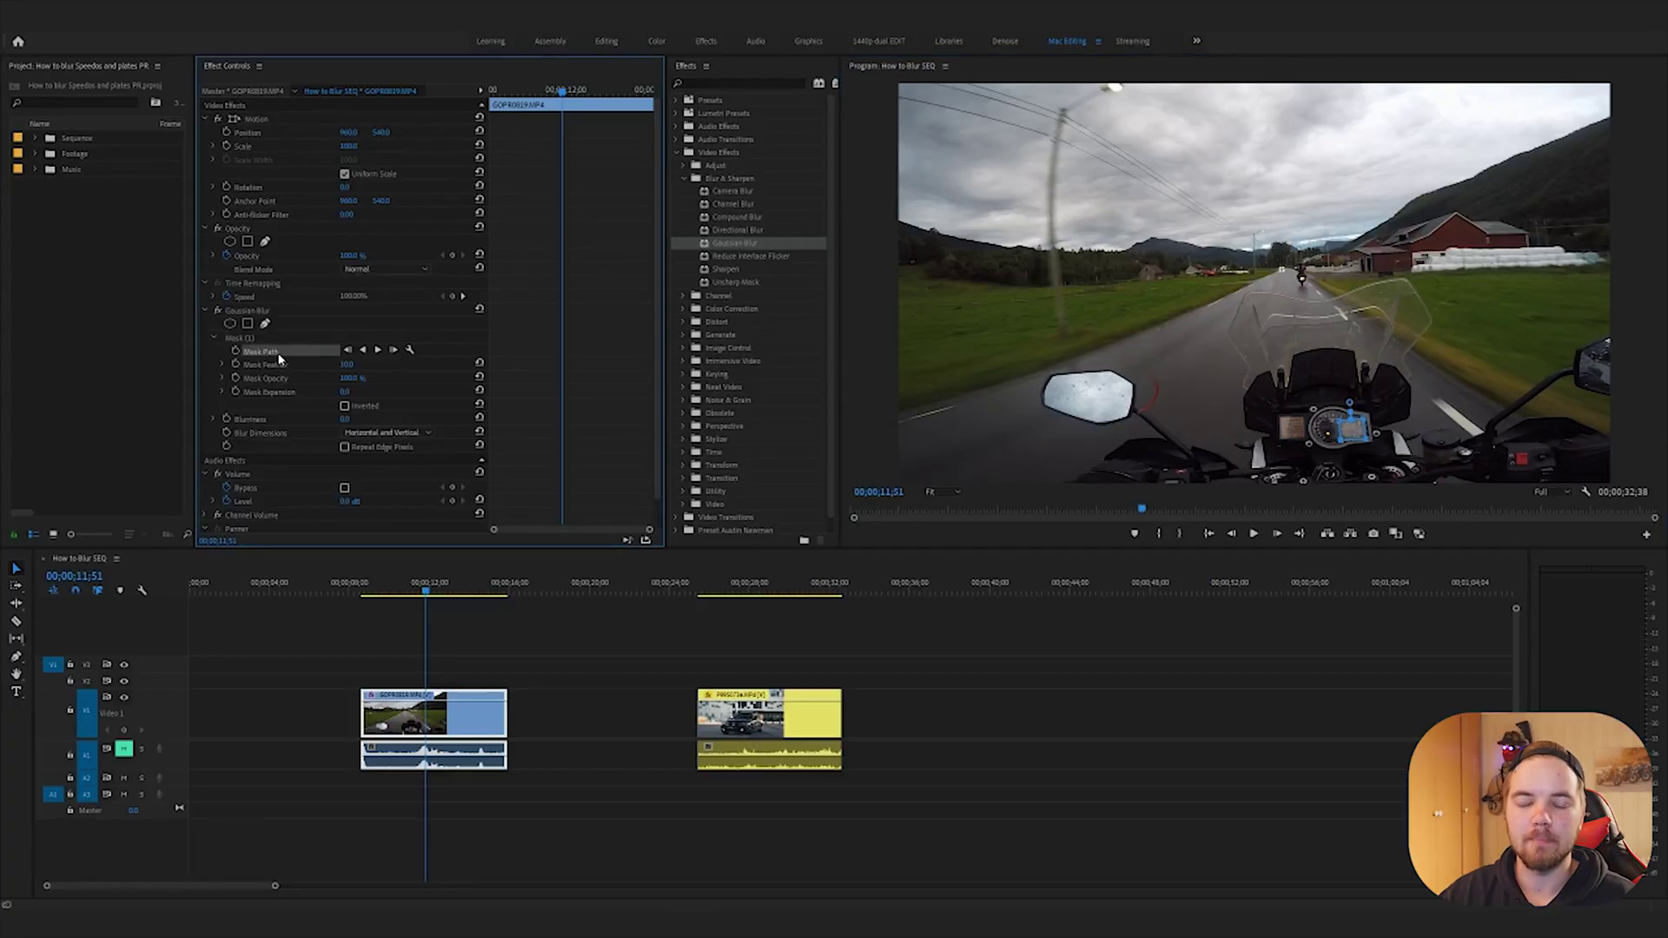
{"action": "left_click", "coordinate": [236, 351]}
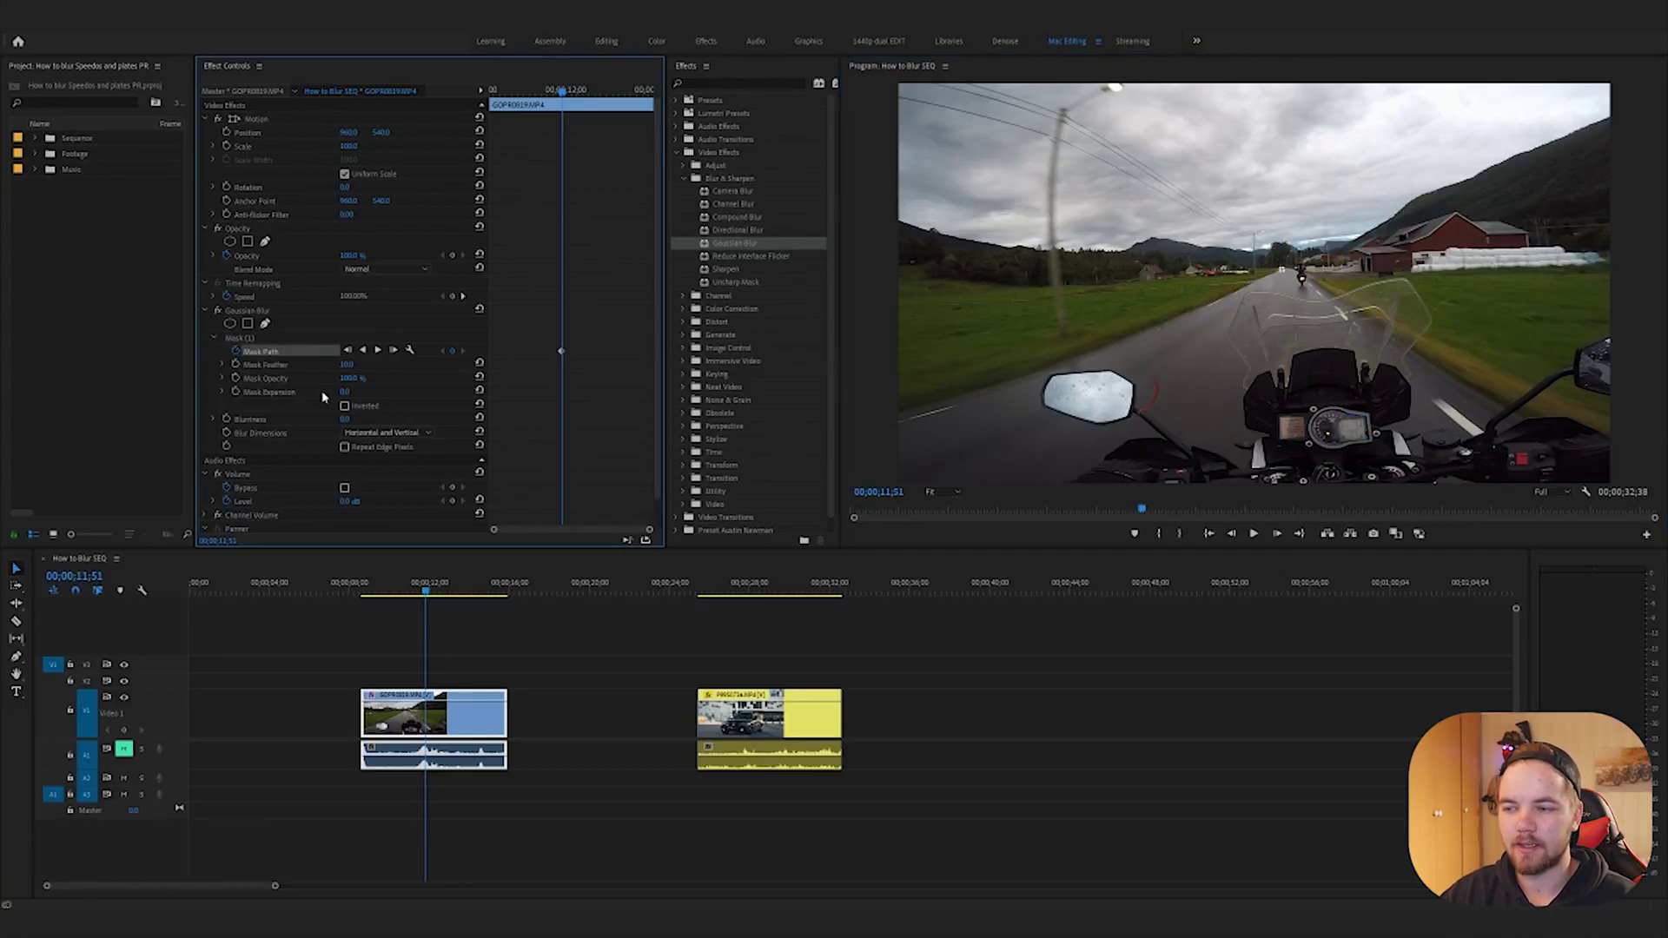
{"action": "left_click", "coordinate": [277, 338]}
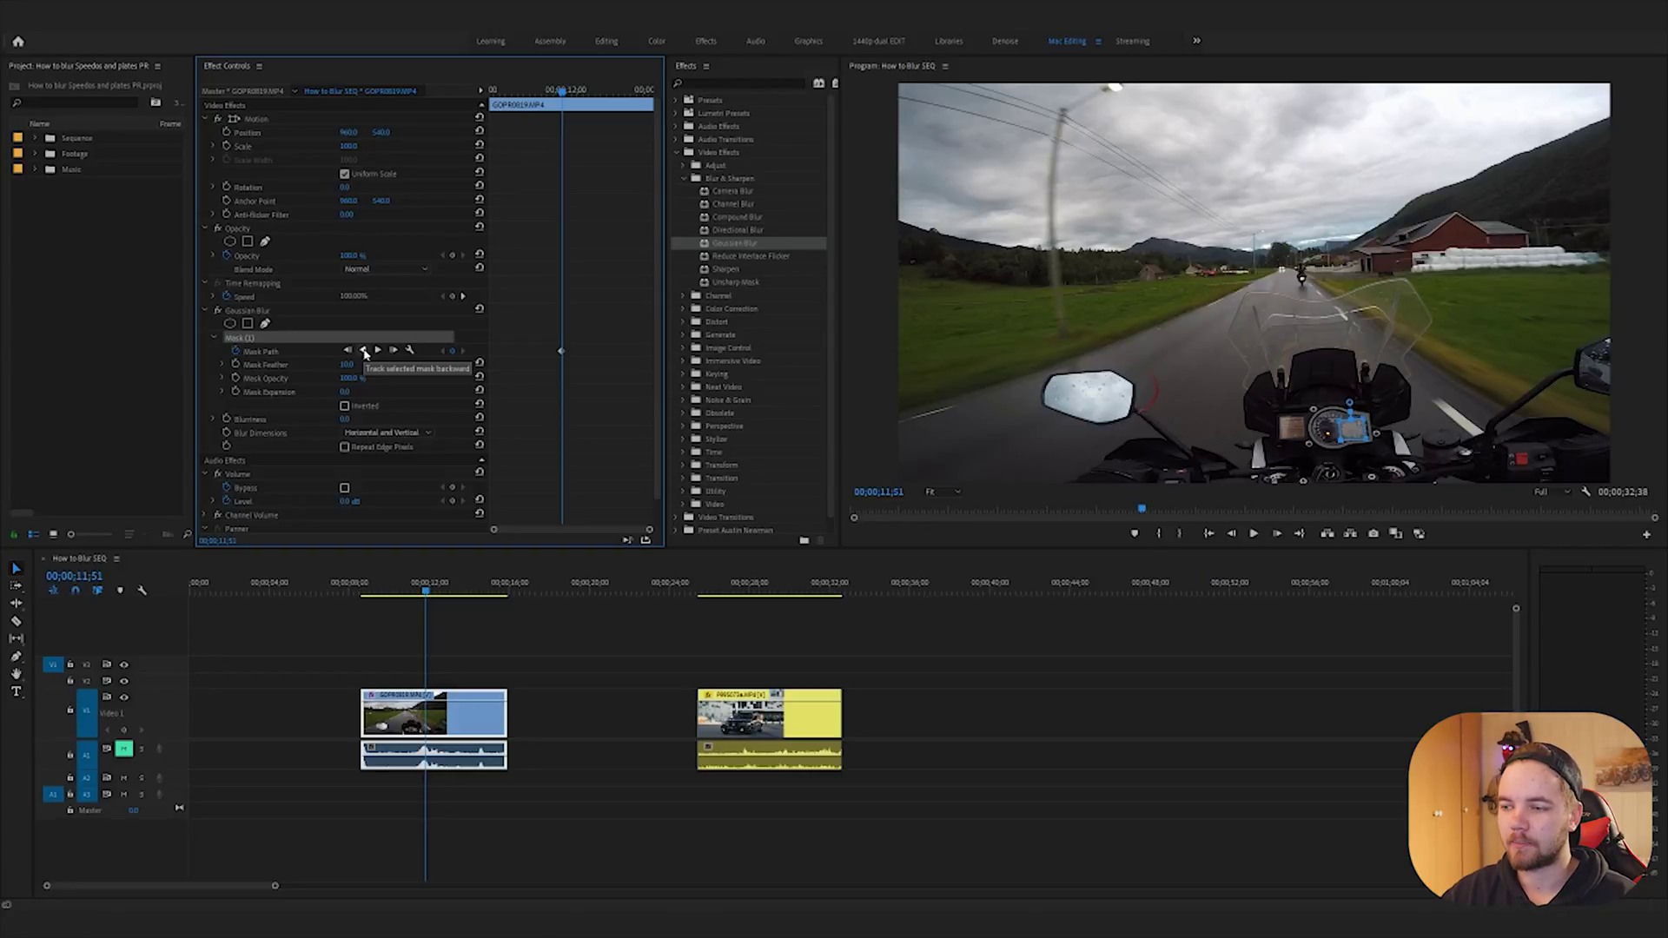
{"action": "left_click", "coordinate": [364, 351]}
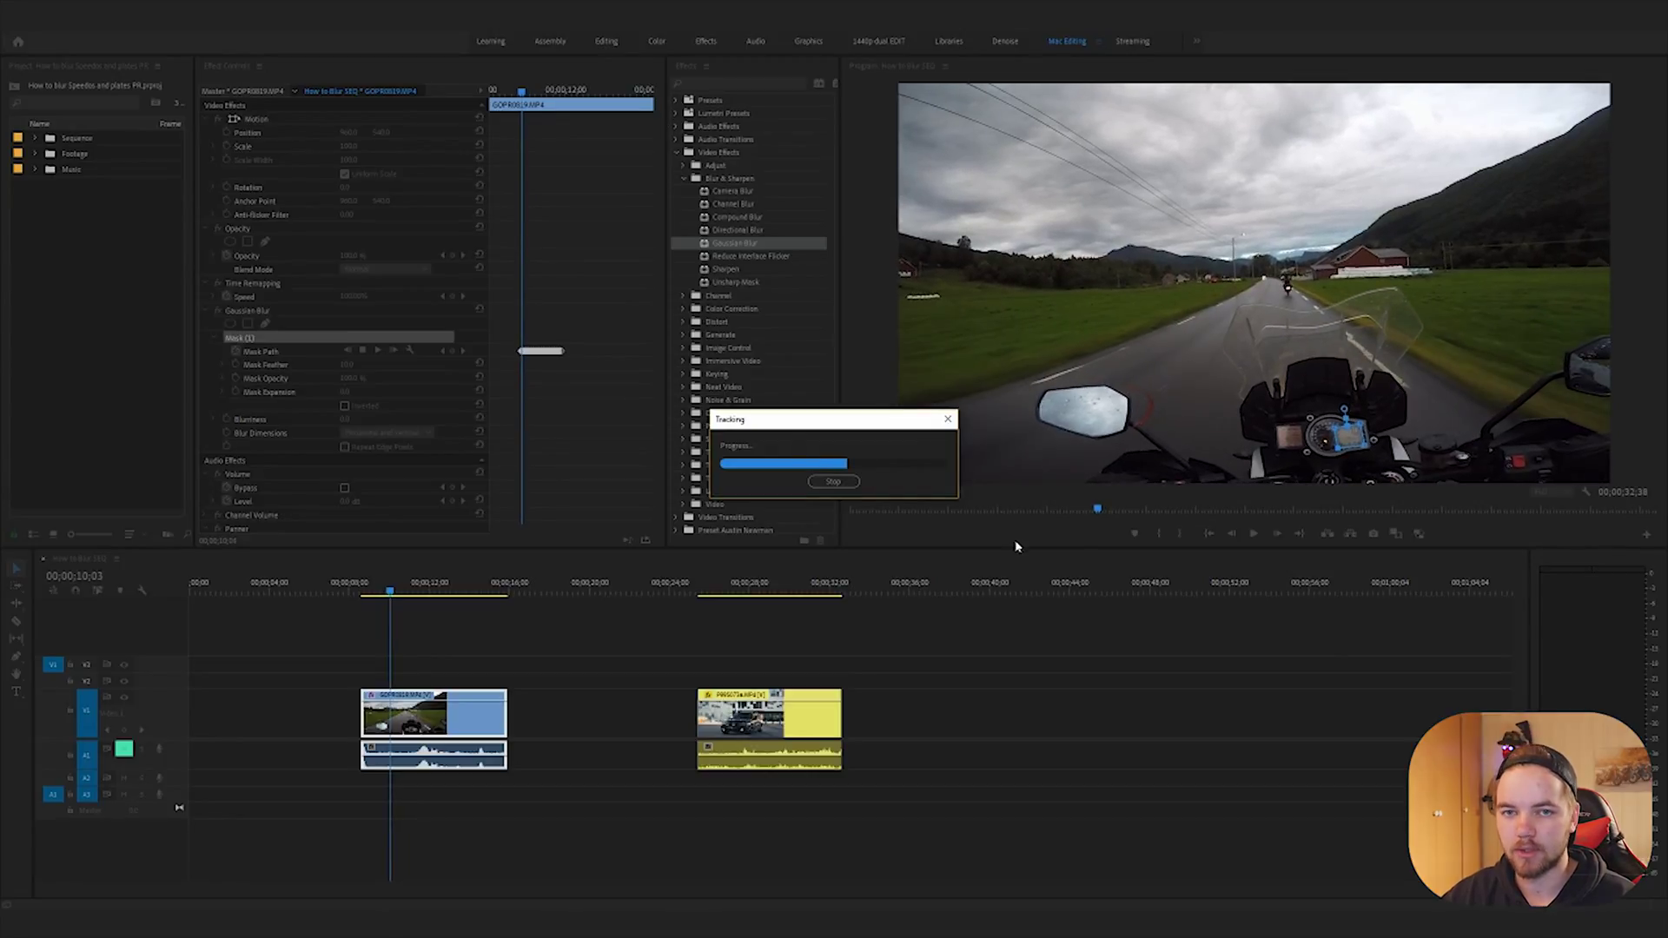
{"action": "left_click", "coordinate": [378, 350]}
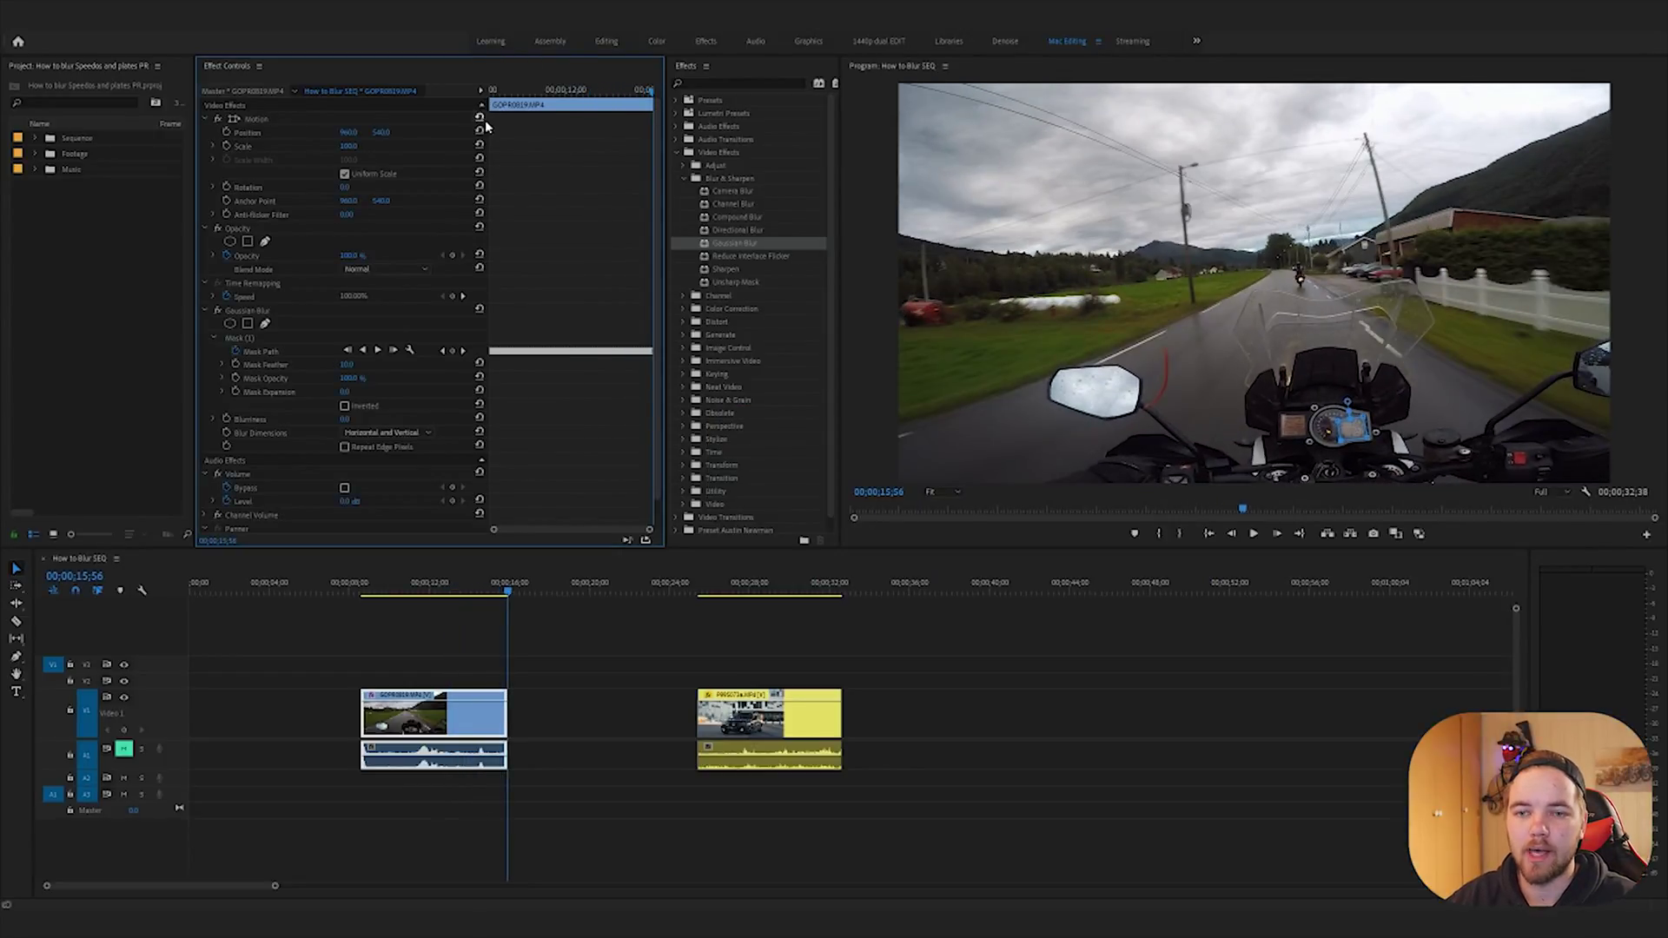
Step: Set the Gaussian Blur's Blurriness to 16 for the tracked speedometer mask
{"action": "left_click_drag", "start_coordinate": [522, 302], "coordinate": [602, 407]}
{"action": "left_click", "coordinate": [581, 421]}
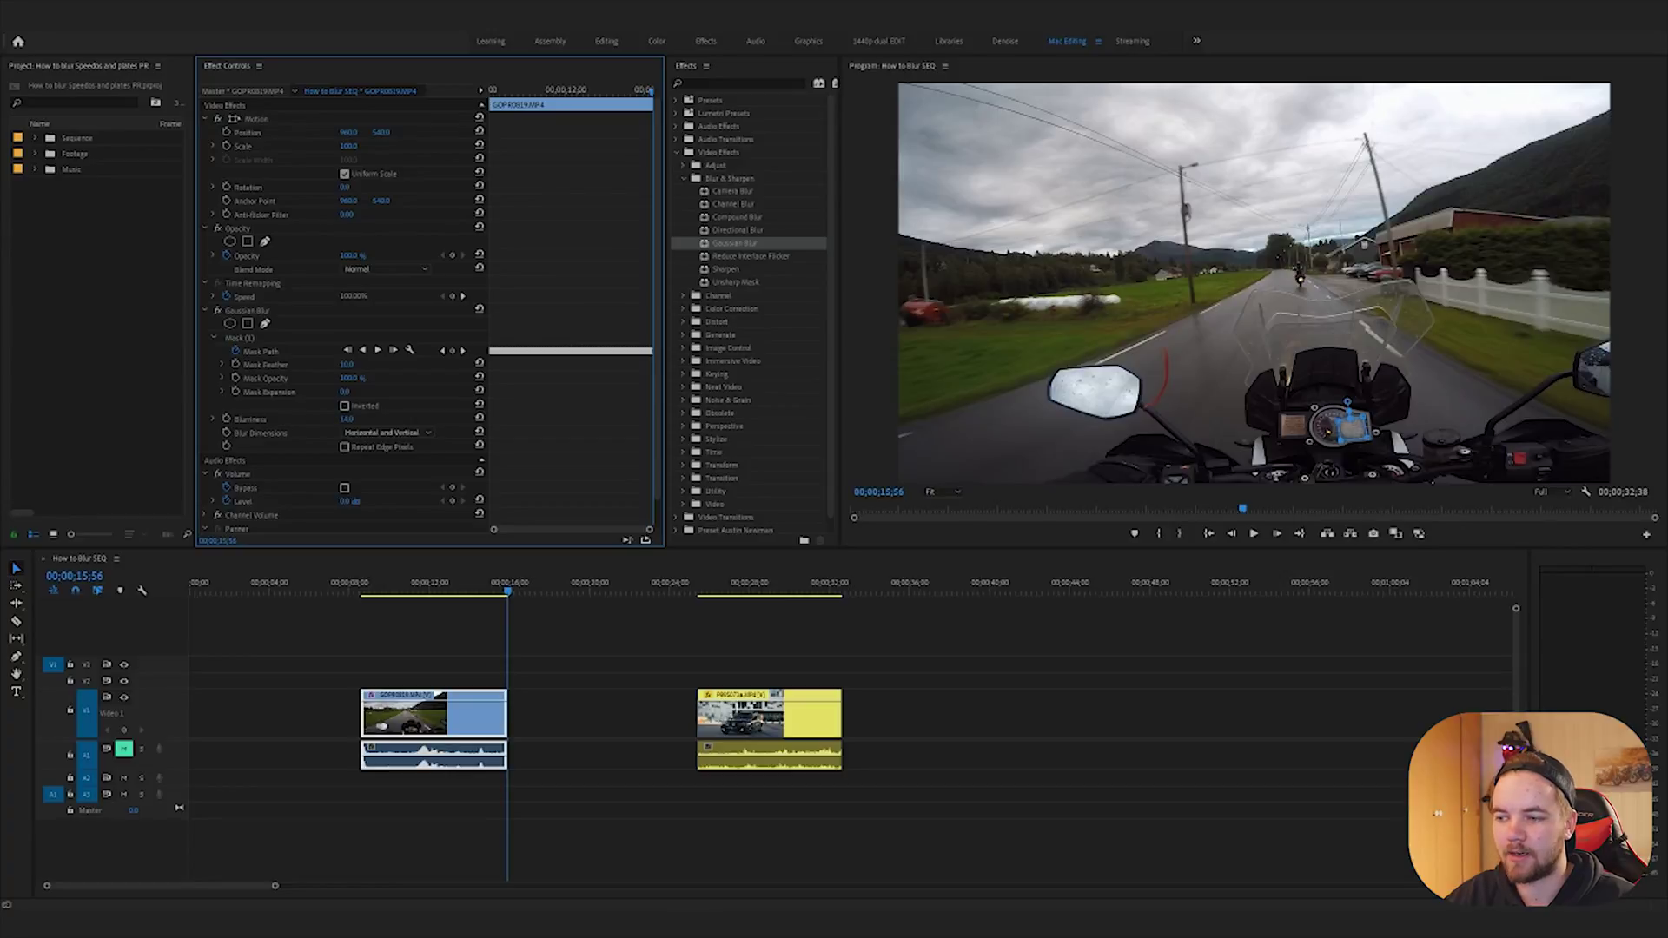
{"action": "left_click_drag", "start_coordinate": [347, 419], "coordinate": [641, 419]}
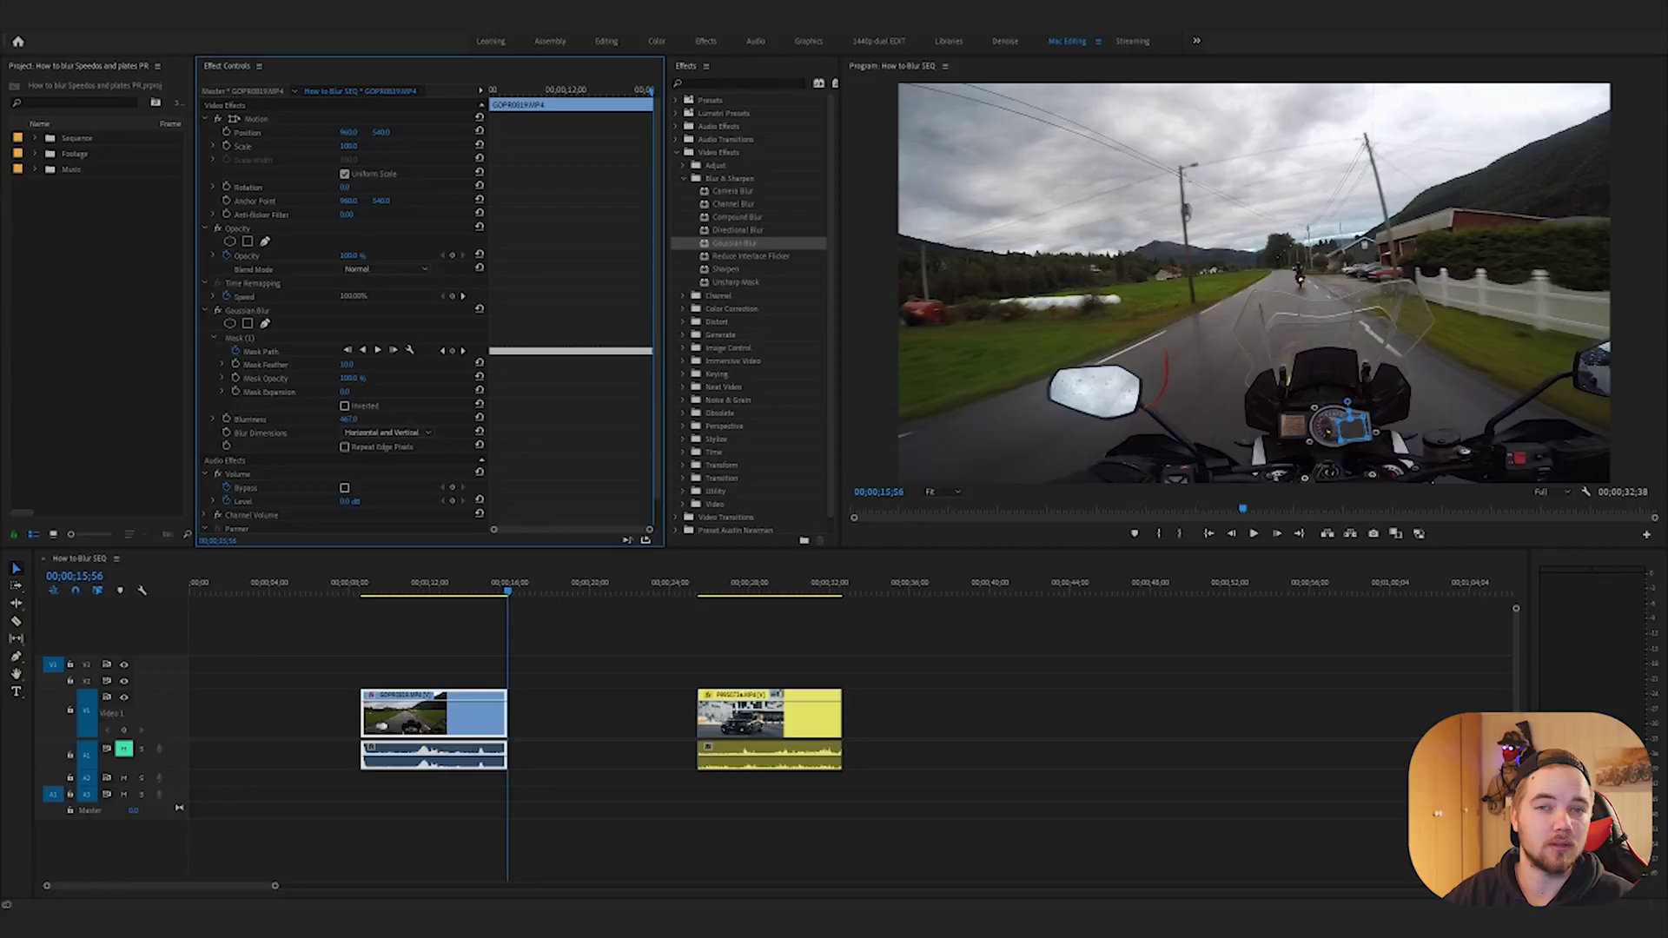
{"action": "left_click_drag", "start_coordinate": [498, 419], "coordinate": [337, 420]}
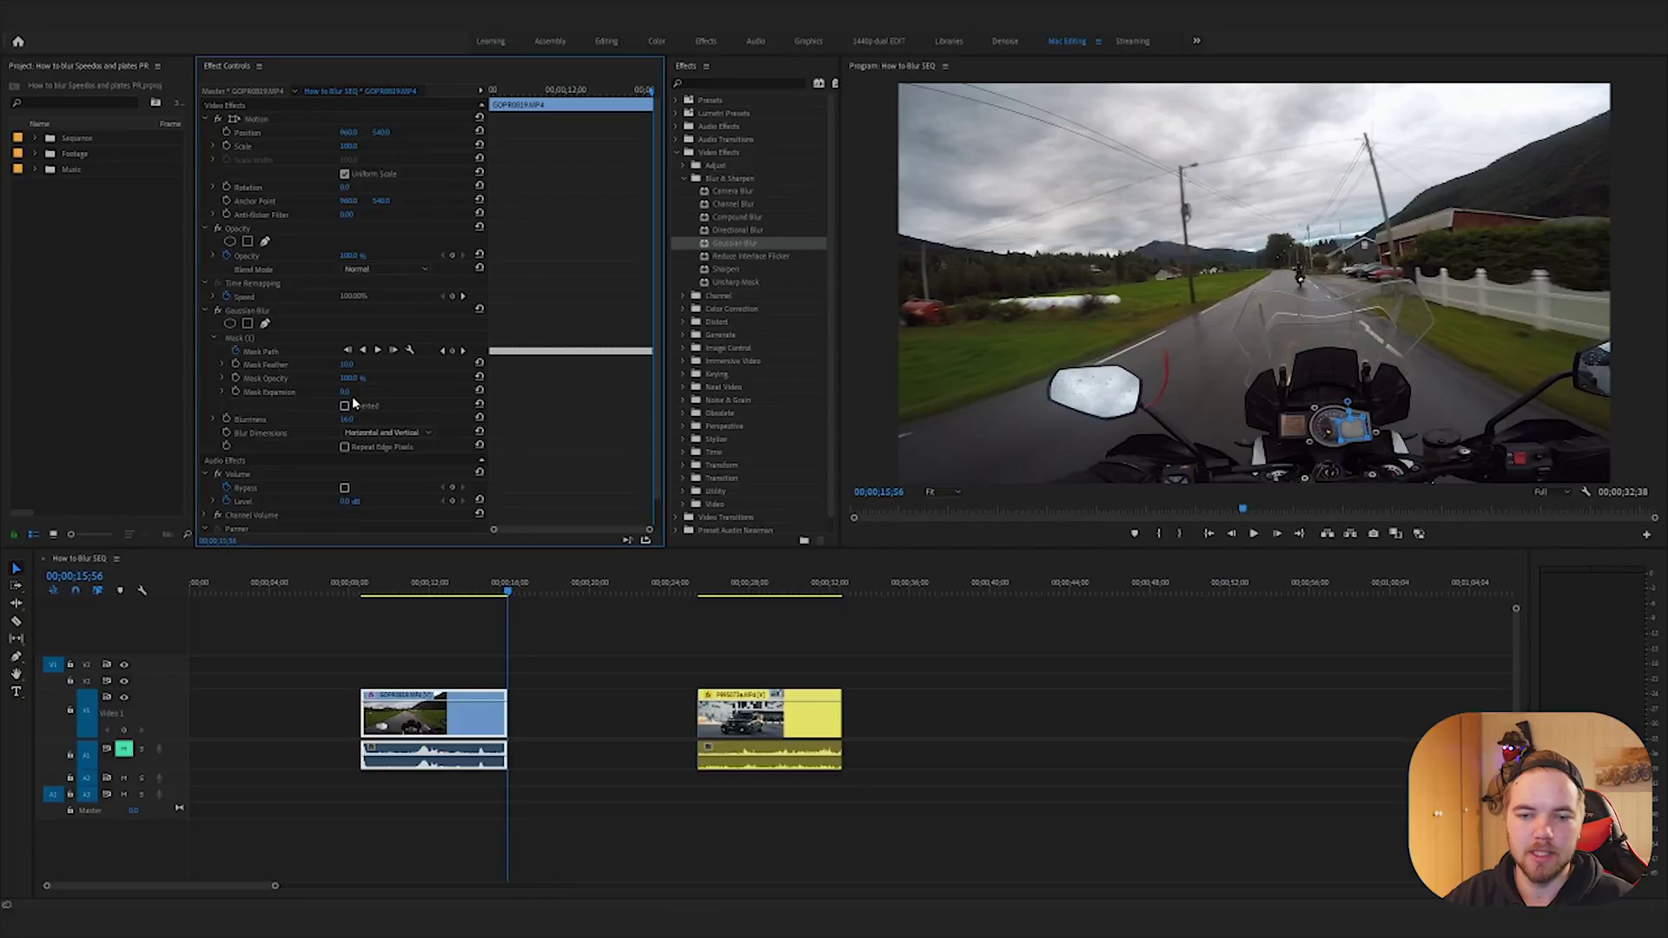
Step: Slightly increase the Mask Expansion so the blur covers more of the speedometer display
{"action": "left_click", "coordinate": [942, 491]}
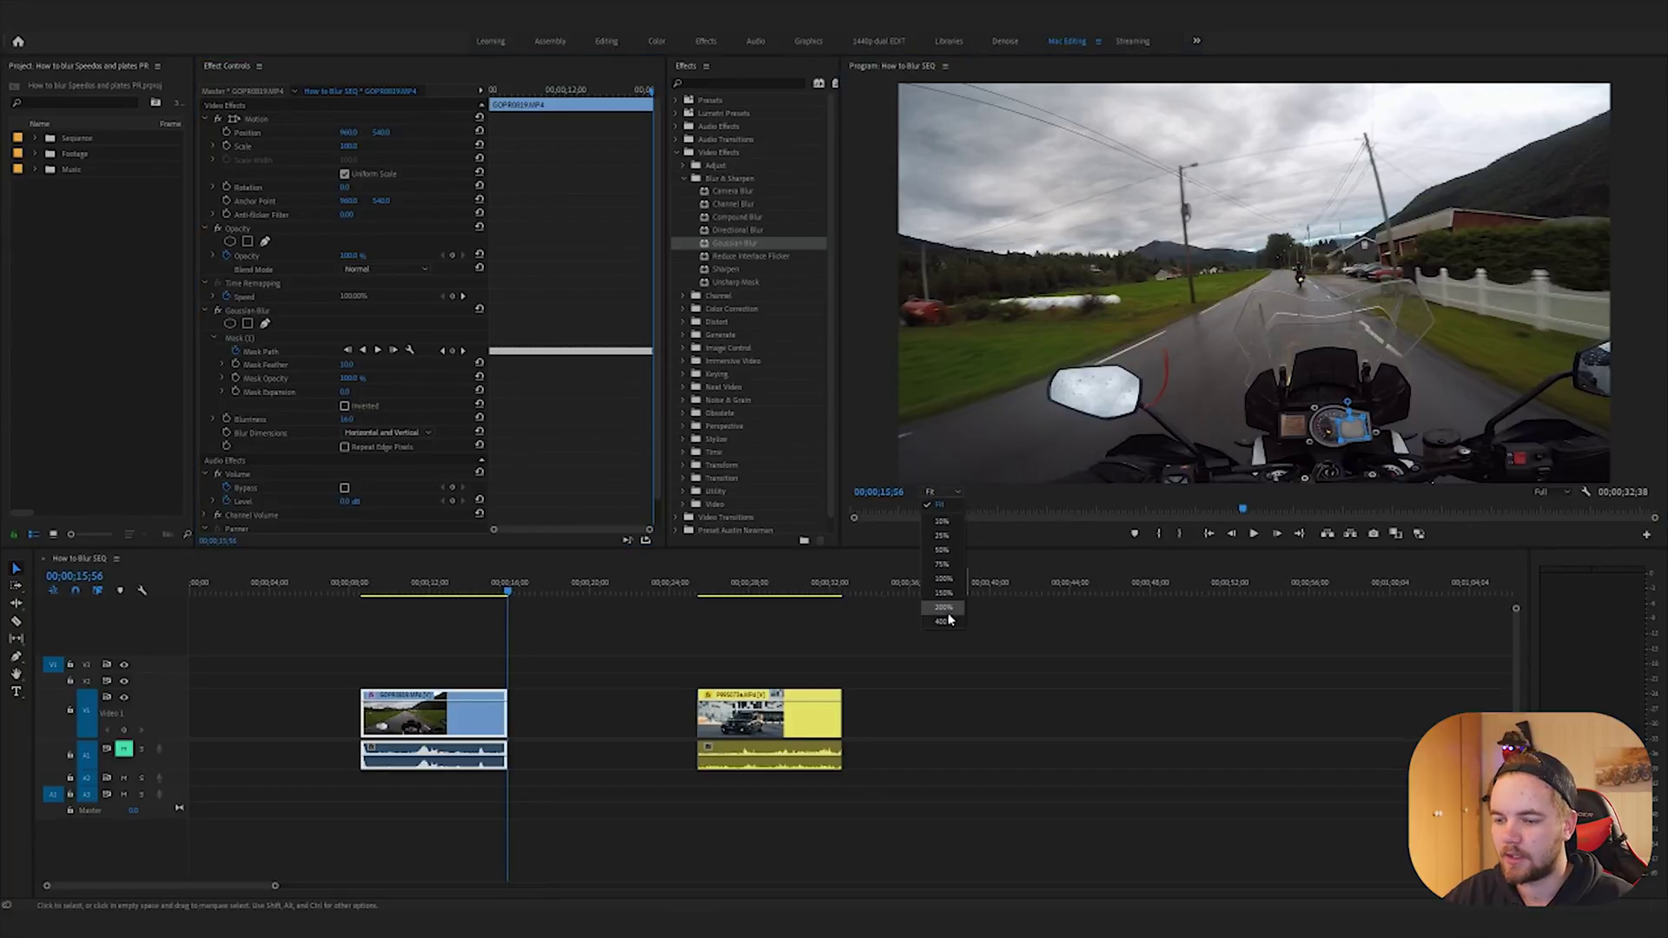
{"action": "left_click", "coordinate": [943, 611]}
{"action": "left_click_drag", "start_coordinate": [1653, 297], "coordinate": [1654, 415]}
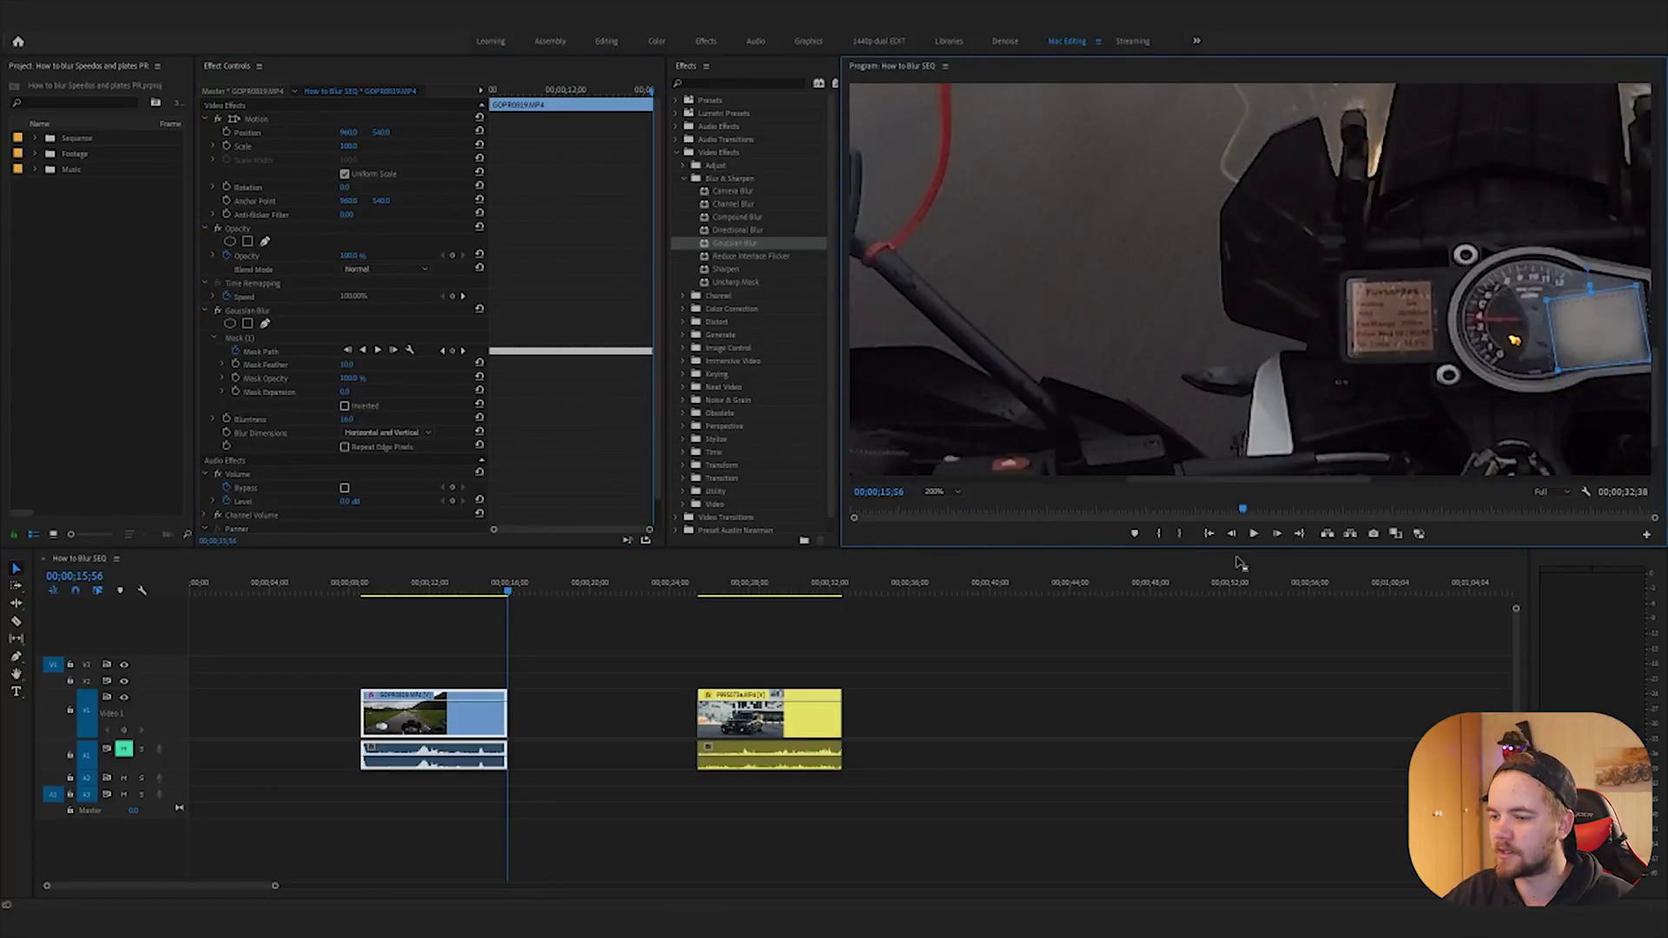
{"action": "left_click_drag", "start_coordinate": [1242, 480], "coordinate": [1345, 487]}
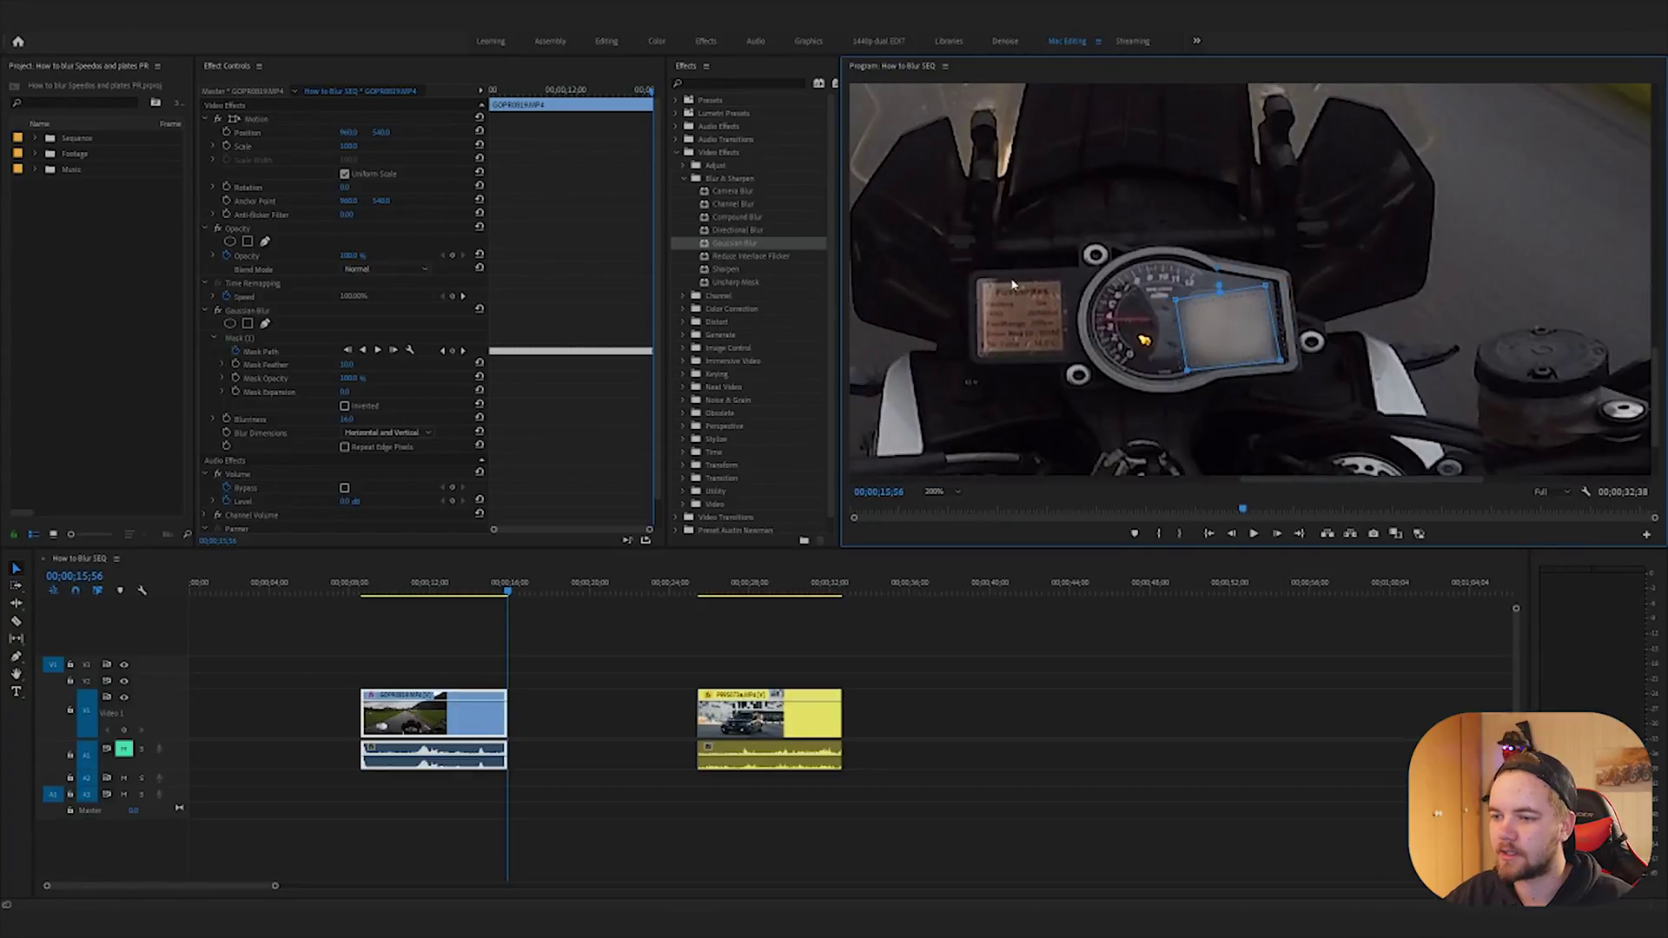
{"action": "left_click_drag", "start_coordinate": [348, 393], "coordinate": [361, 392]}
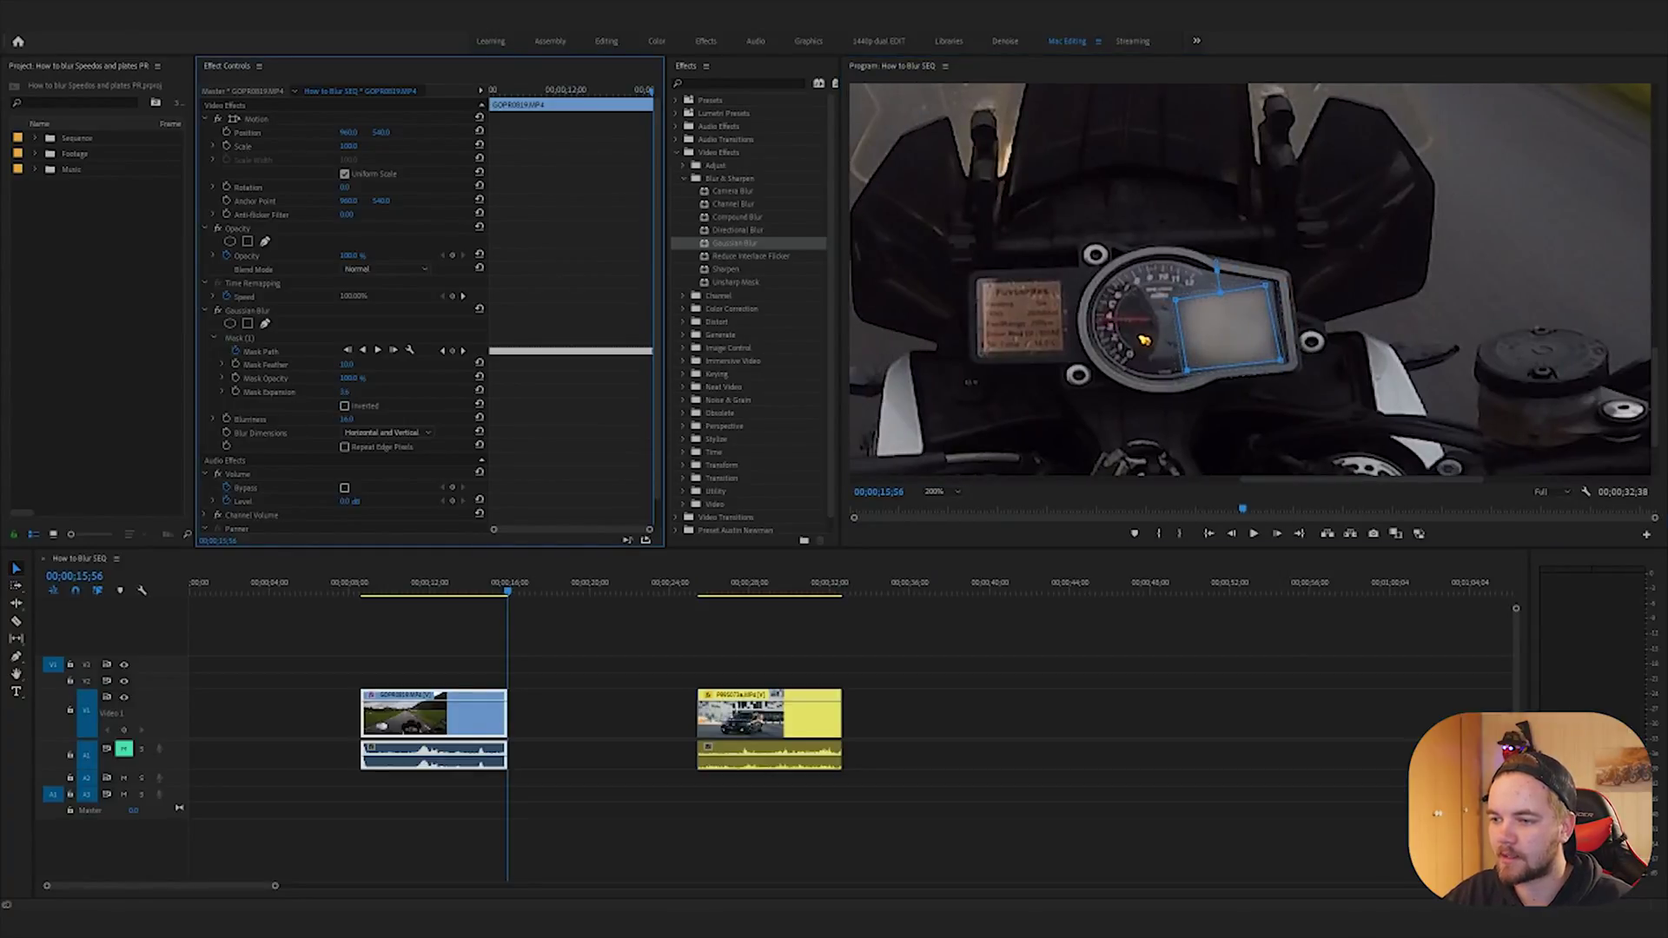
Step: Scrub through the motorcycle clip with the whole frame in view to check that the blur follows the speedometer
{"action": "left_click", "coordinate": [426, 591]}
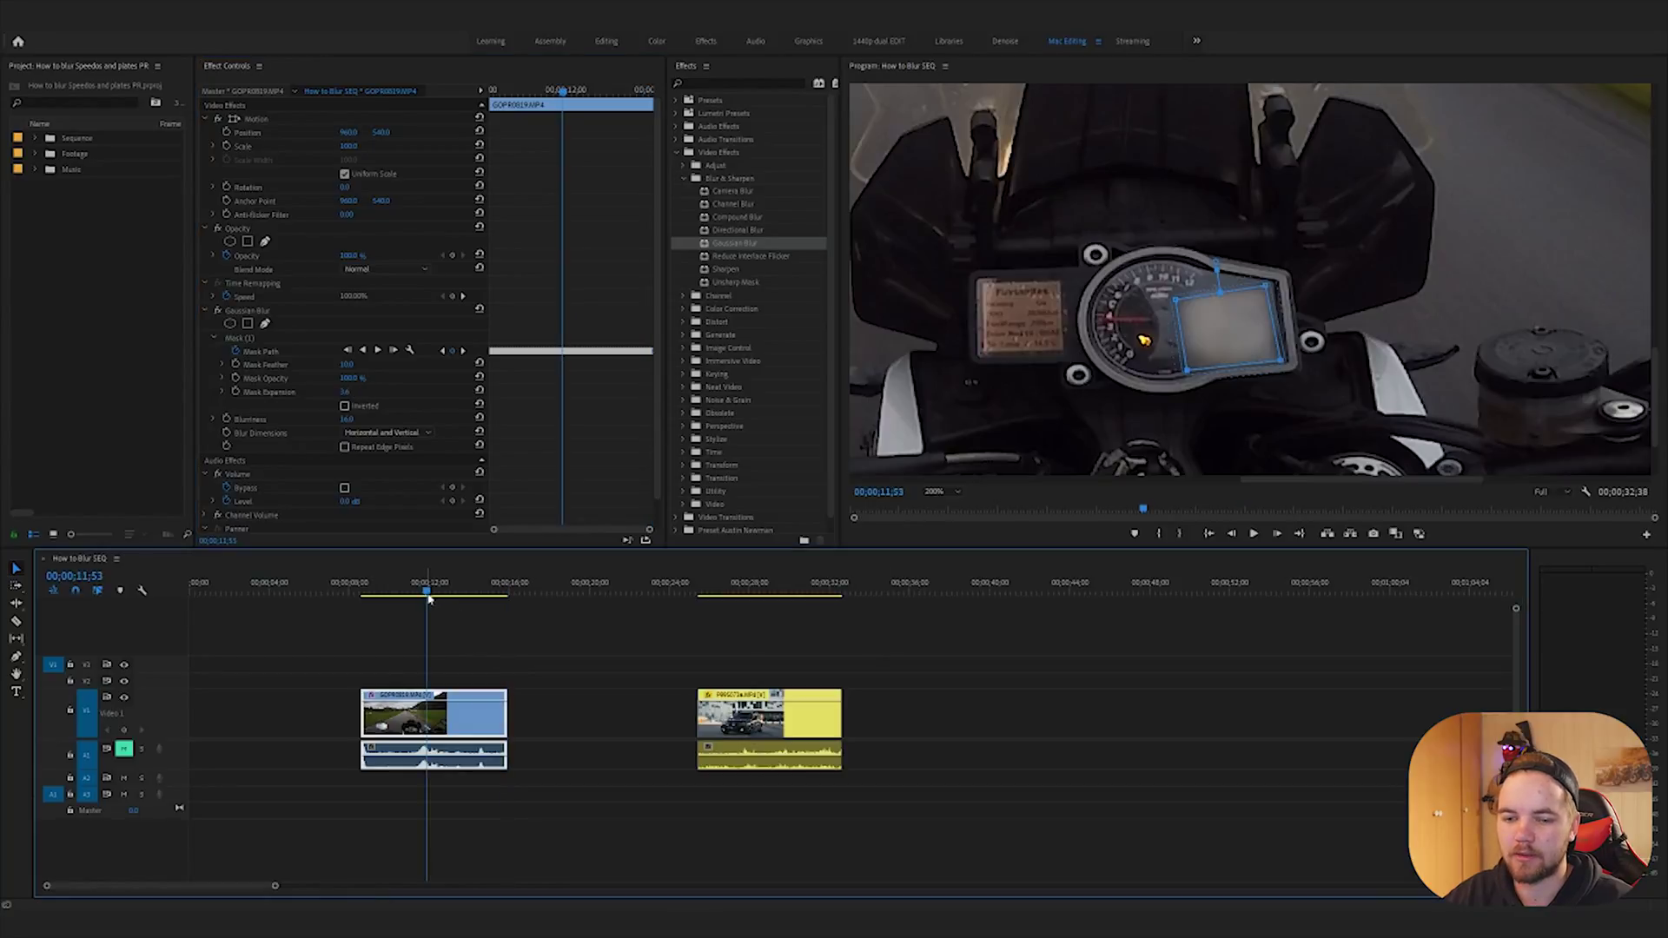
{"action": "left_click", "coordinate": [268, 366]}
{"action": "left_click", "coordinate": [284, 352]}
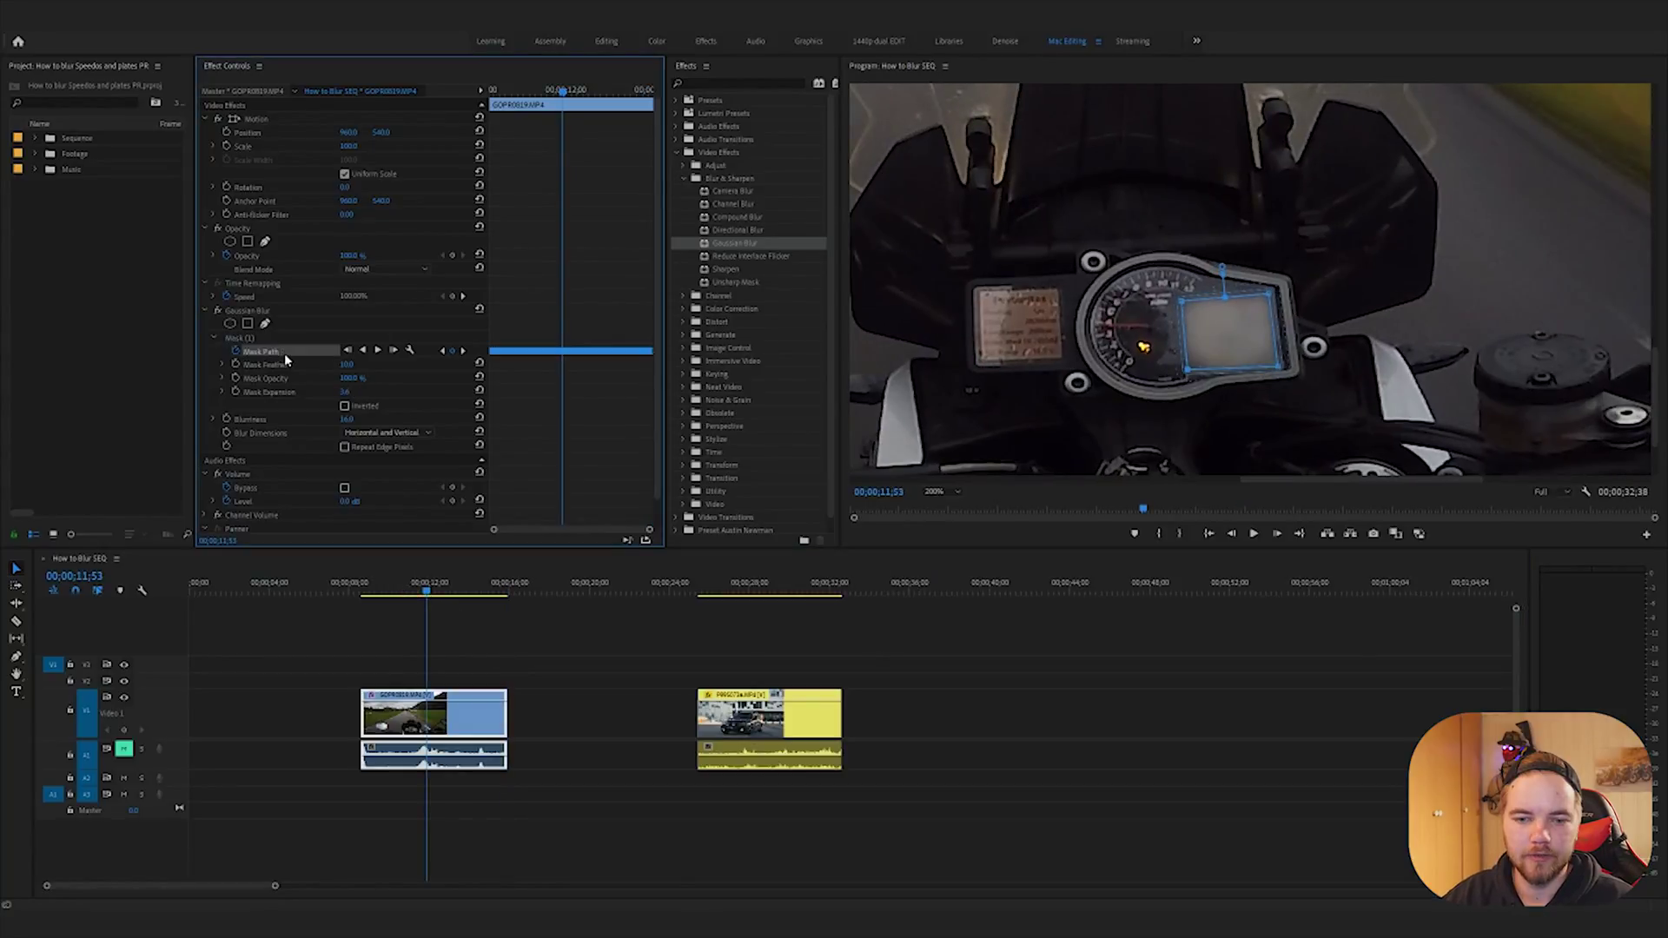
{"action": "left_click", "coordinate": [284, 375]}
{"action": "left_click", "coordinate": [332, 629]}
{"action": "left_click", "coordinate": [369, 592]}
{"action": "left_click_drag", "start_coordinate": [372, 597], "coordinate": [430, 605]}
{"action": "left_click_drag", "start_coordinate": [430, 604], "coordinate": [443, 605]}
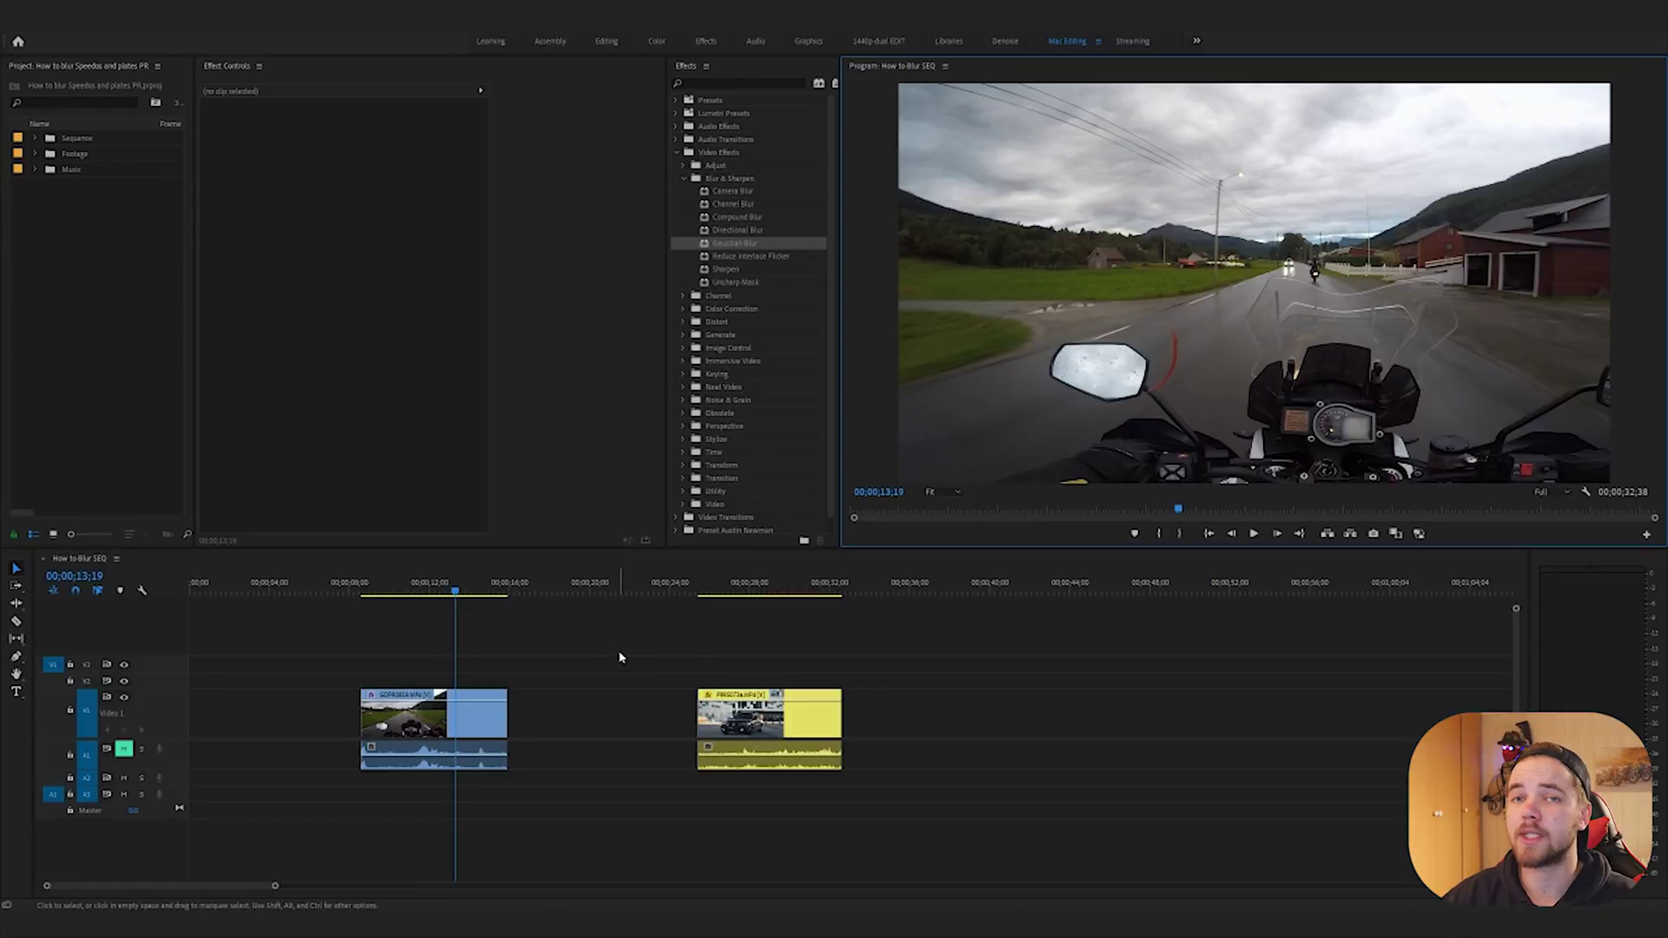
Step: Apply Gaussian Blur to the car clip and add a four-point polygon mask to it at 00;00;27;46
{"action": "left_click", "coordinate": [708, 590]}
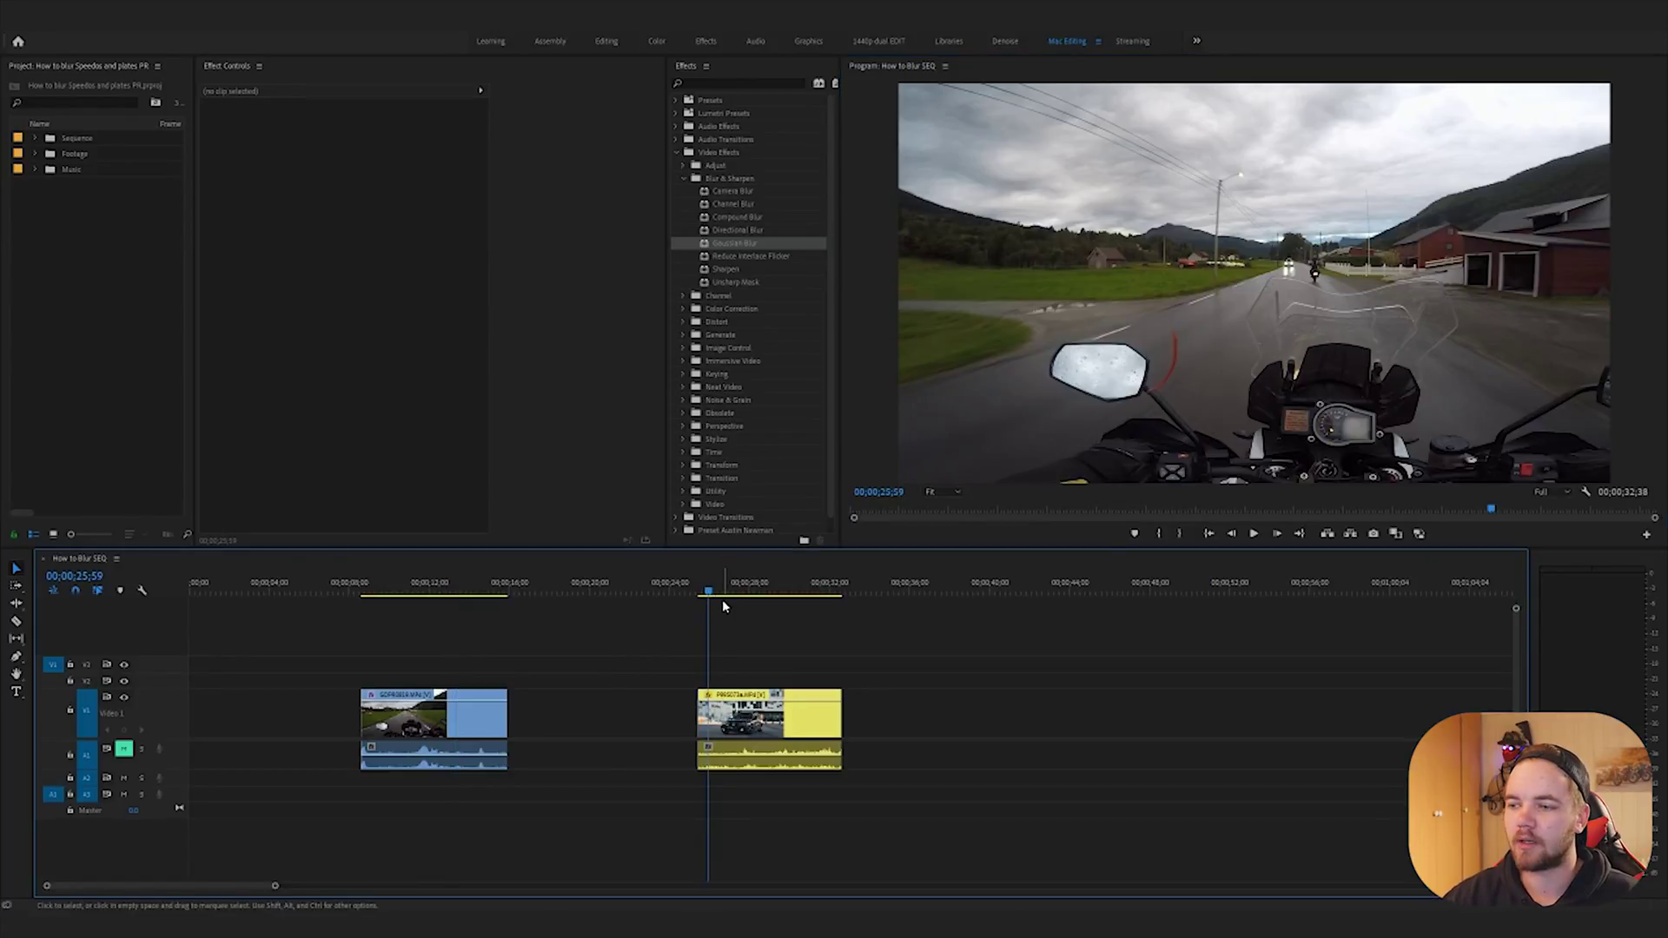
{"action": "mouse_move", "coordinate": [714, 591]}
{"action": "left_mouse_down"}
{"action": "mouse_move", "coordinate": [794, 590]}
{"action": "mouse_move", "coordinate": [747, 591]}
{"action": "left_mouse_up"}
{"action": "left_click", "coordinate": [761, 718]}
{"action": "left_click_drag", "start_coordinate": [728, 244], "coordinate": [756, 712]}
{"action": "left_click", "coordinate": [247, 323]}
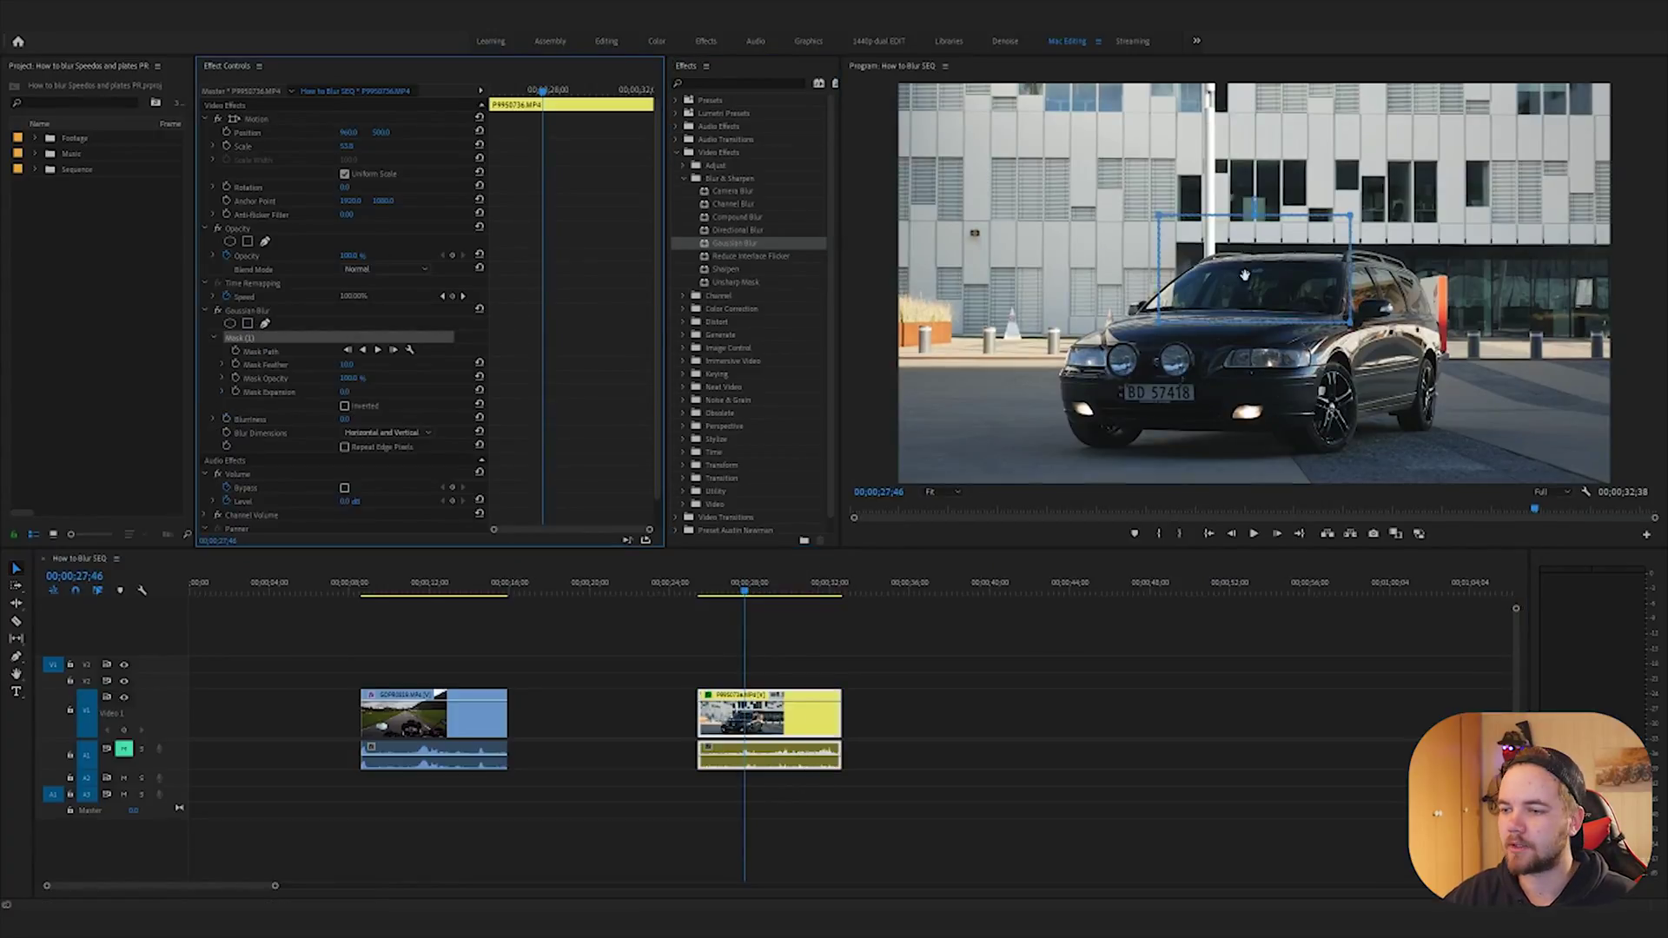
Step: Move the mask onto the car's front licence plate and roughly fit its corners around the plate
{"action": "left_click_drag", "start_coordinate": [1239, 264], "coordinate": [1195, 345]}
{"action": "left_click_drag", "start_coordinate": [1115, 294], "coordinate": [1116, 383]}
{"action": "left_click_drag", "start_coordinate": [1305, 294], "coordinate": [1196, 383]}
{"action": "left_click_drag", "start_coordinate": [1308, 402], "coordinate": [1197, 405]}
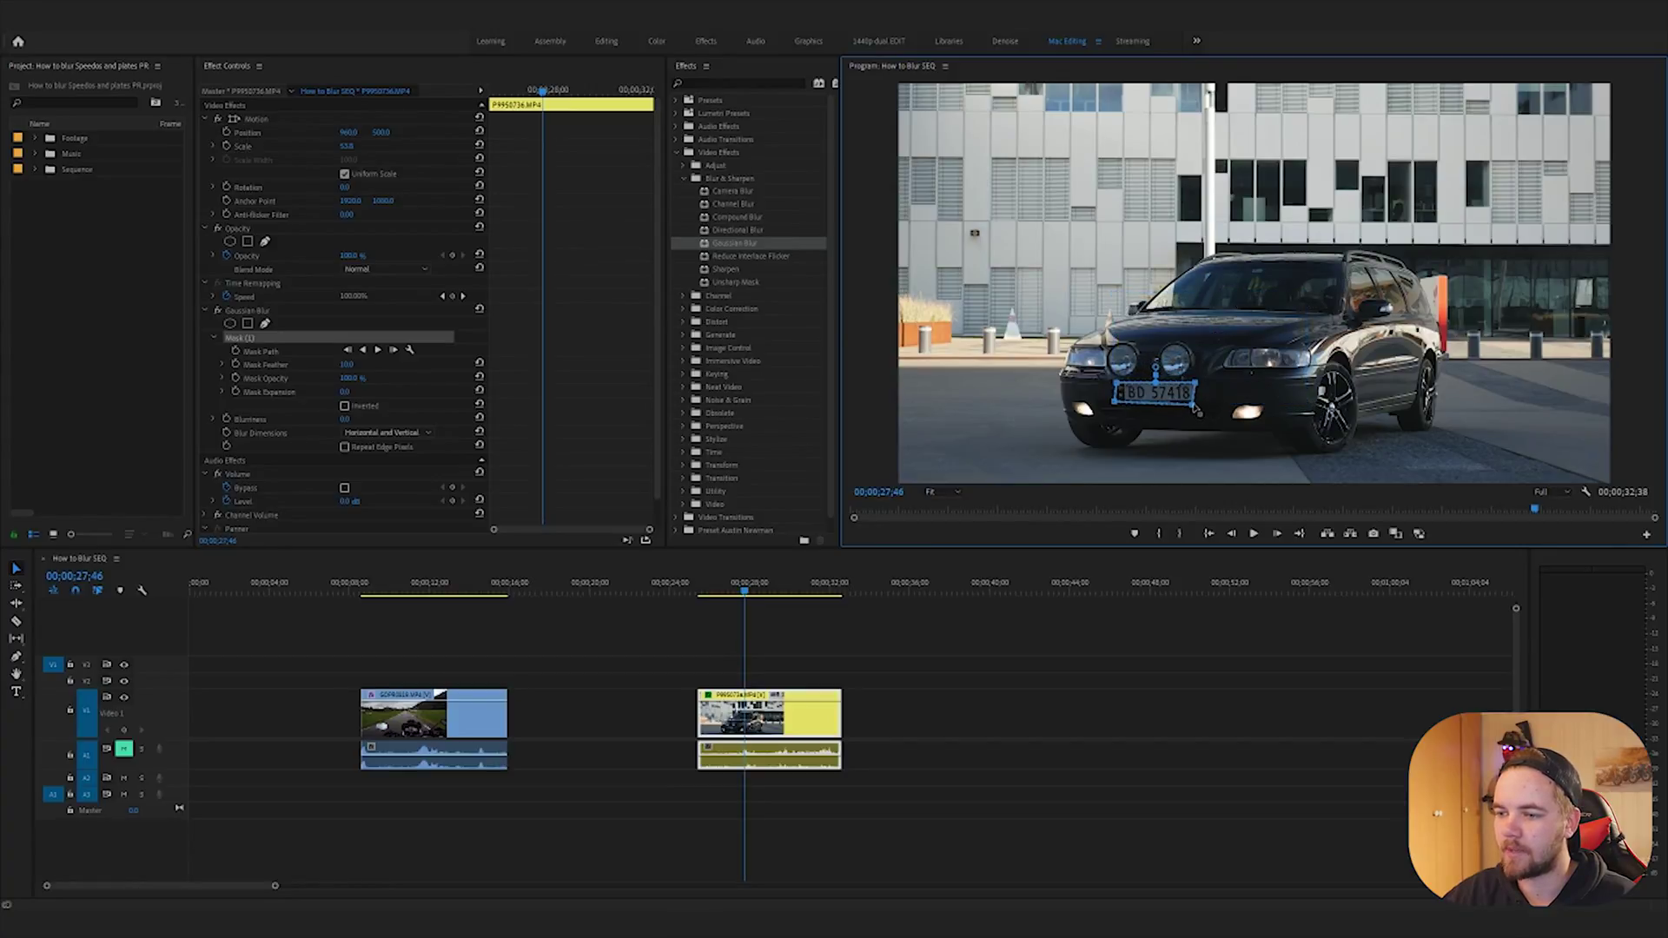
Step: Refine the mask's corners against the licence plate's edges at 200% zoom, and fit the whole frame in the preview again
{"action": "left_click", "coordinate": [942, 492]}
{"action": "left_click", "coordinate": [943, 608]}
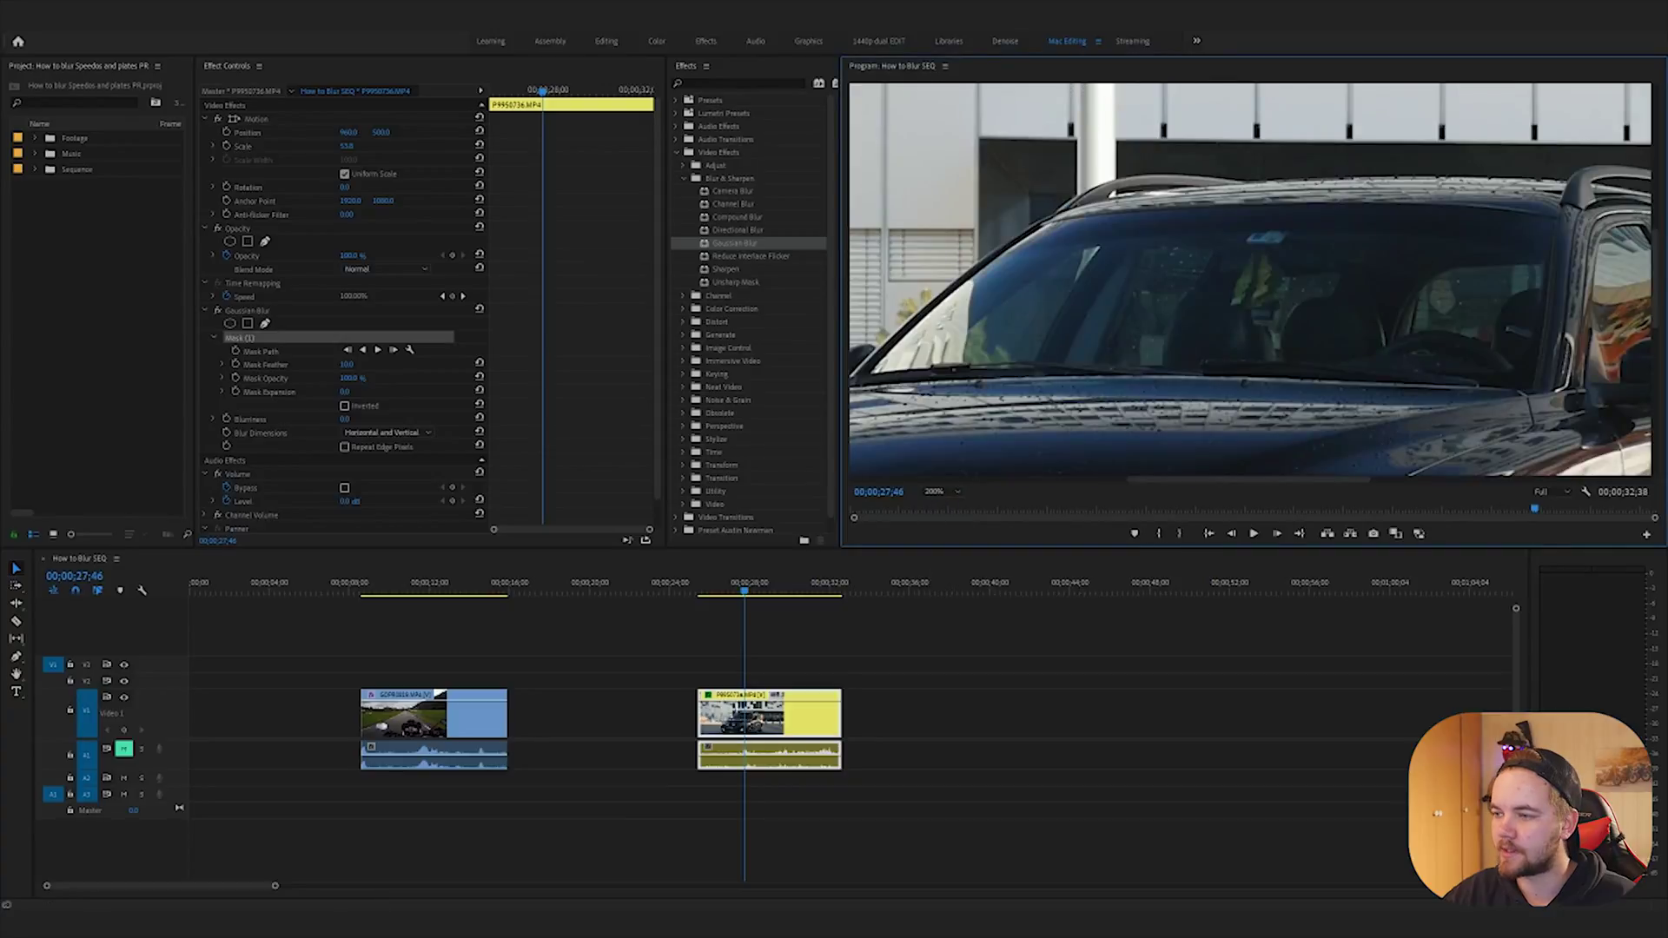
{"action": "left_click_drag", "start_coordinate": [1656, 278], "coordinate": [1655, 382]}
{"action": "left_click_drag", "start_coordinate": [1330, 483], "coordinate": [1237, 484]}
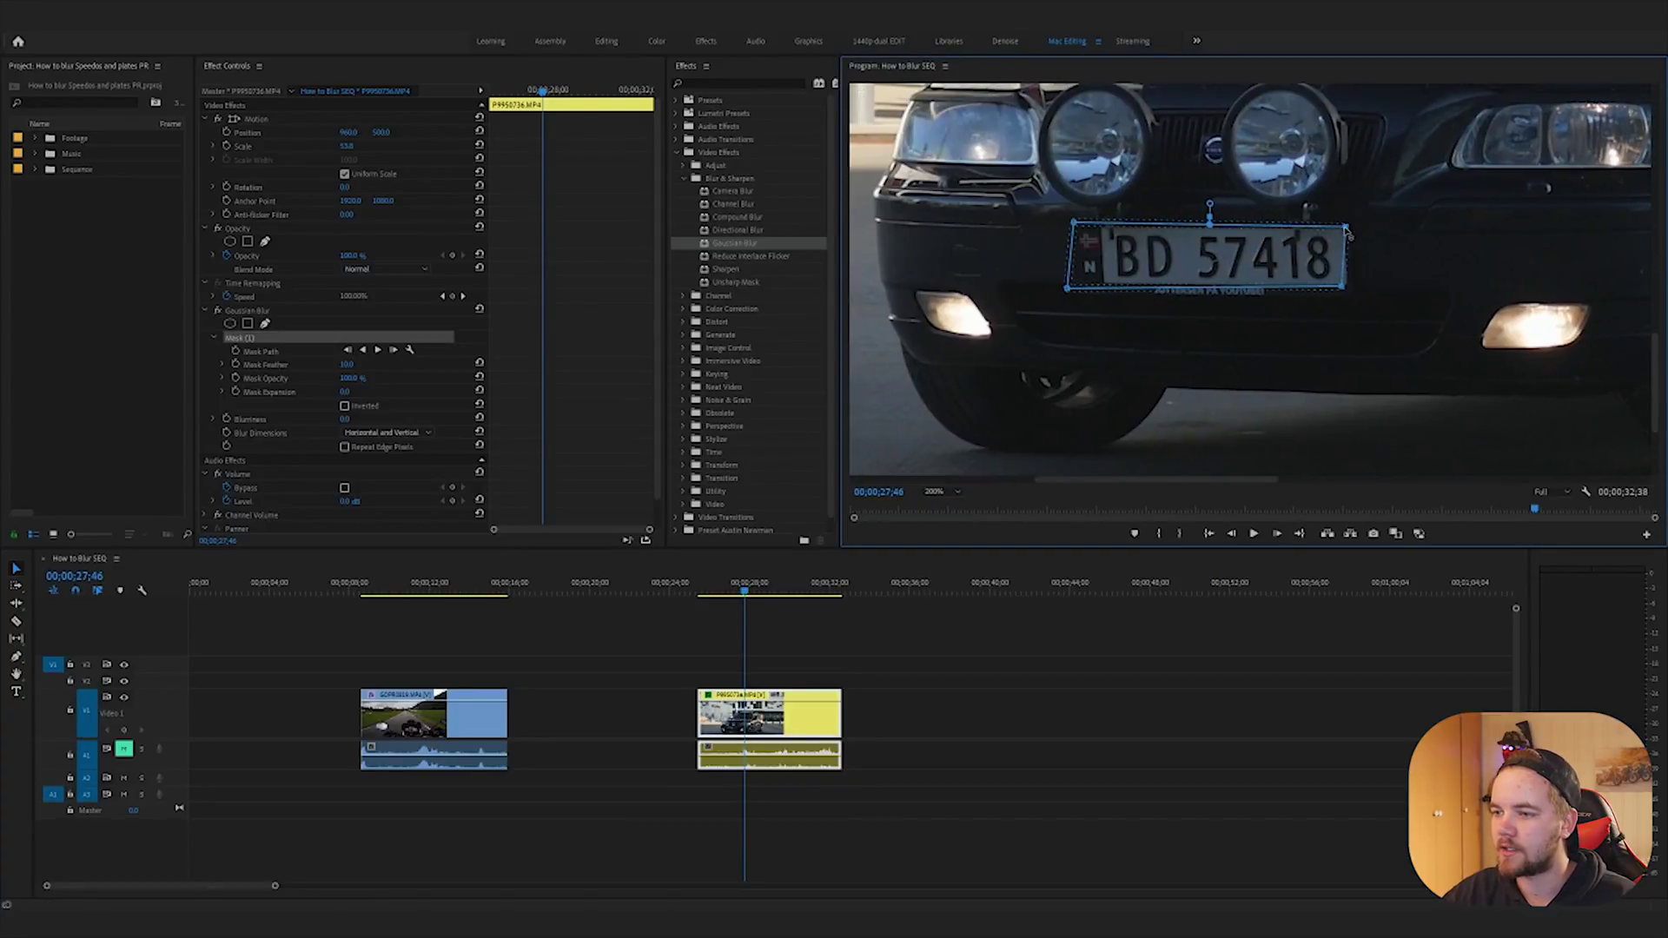
{"action": "left_click_drag", "start_coordinate": [1343, 287], "coordinate": [1347, 290]}
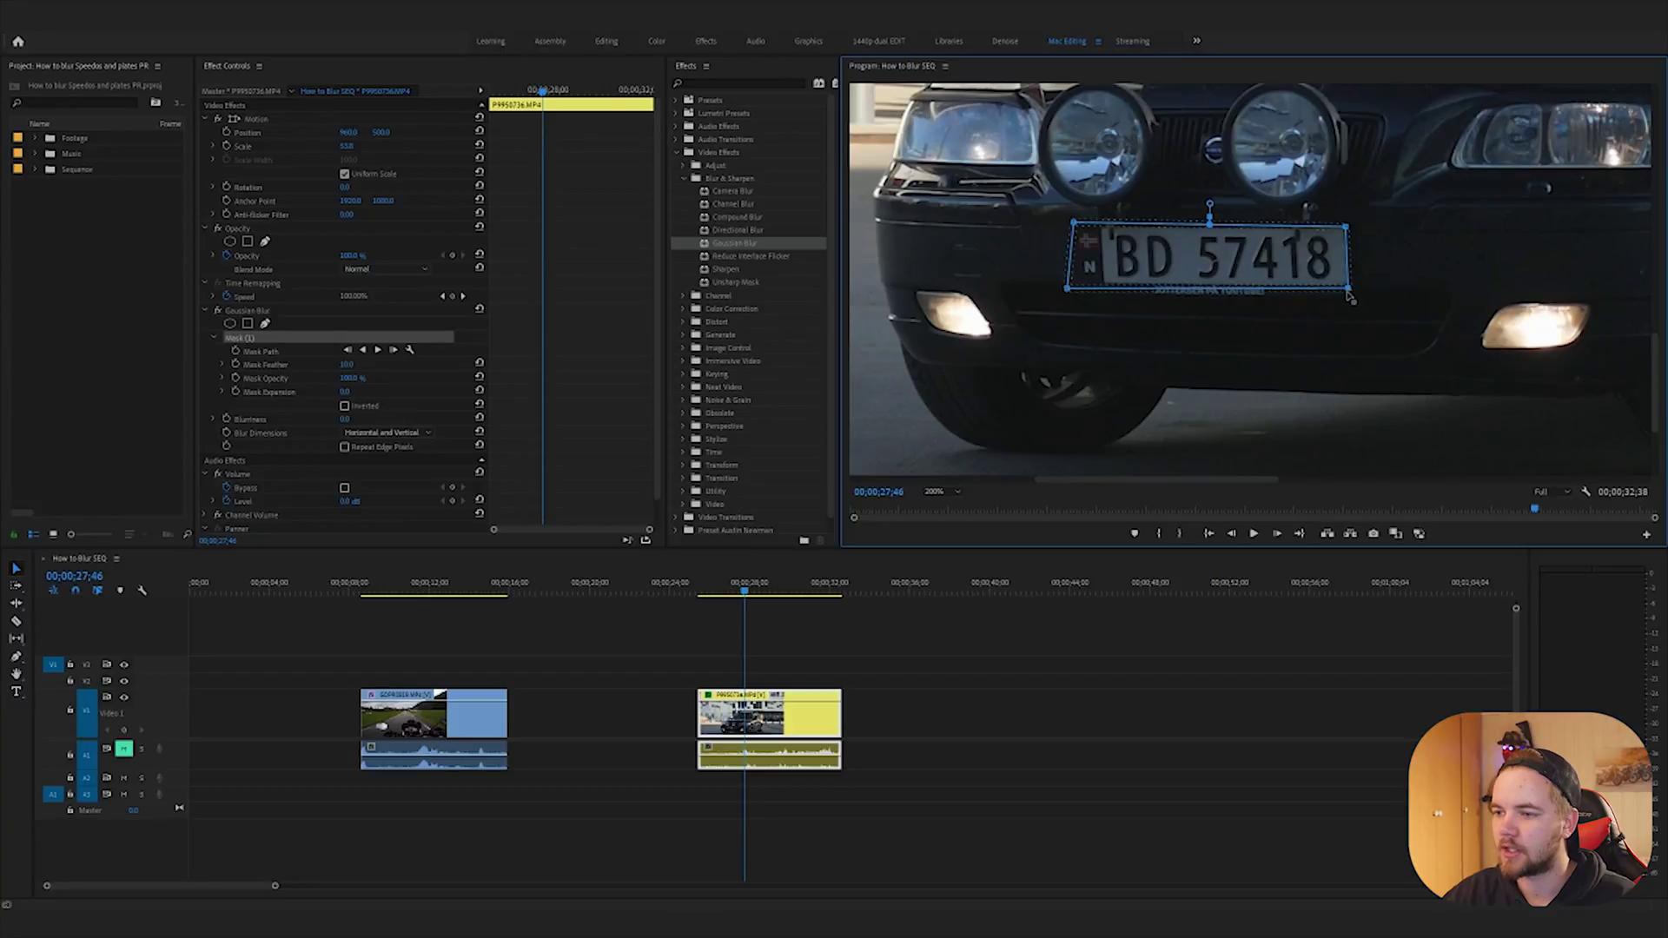
{"action": "left_click_drag", "start_coordinate": [1067, 287], "coordinate": [1105, 287]}
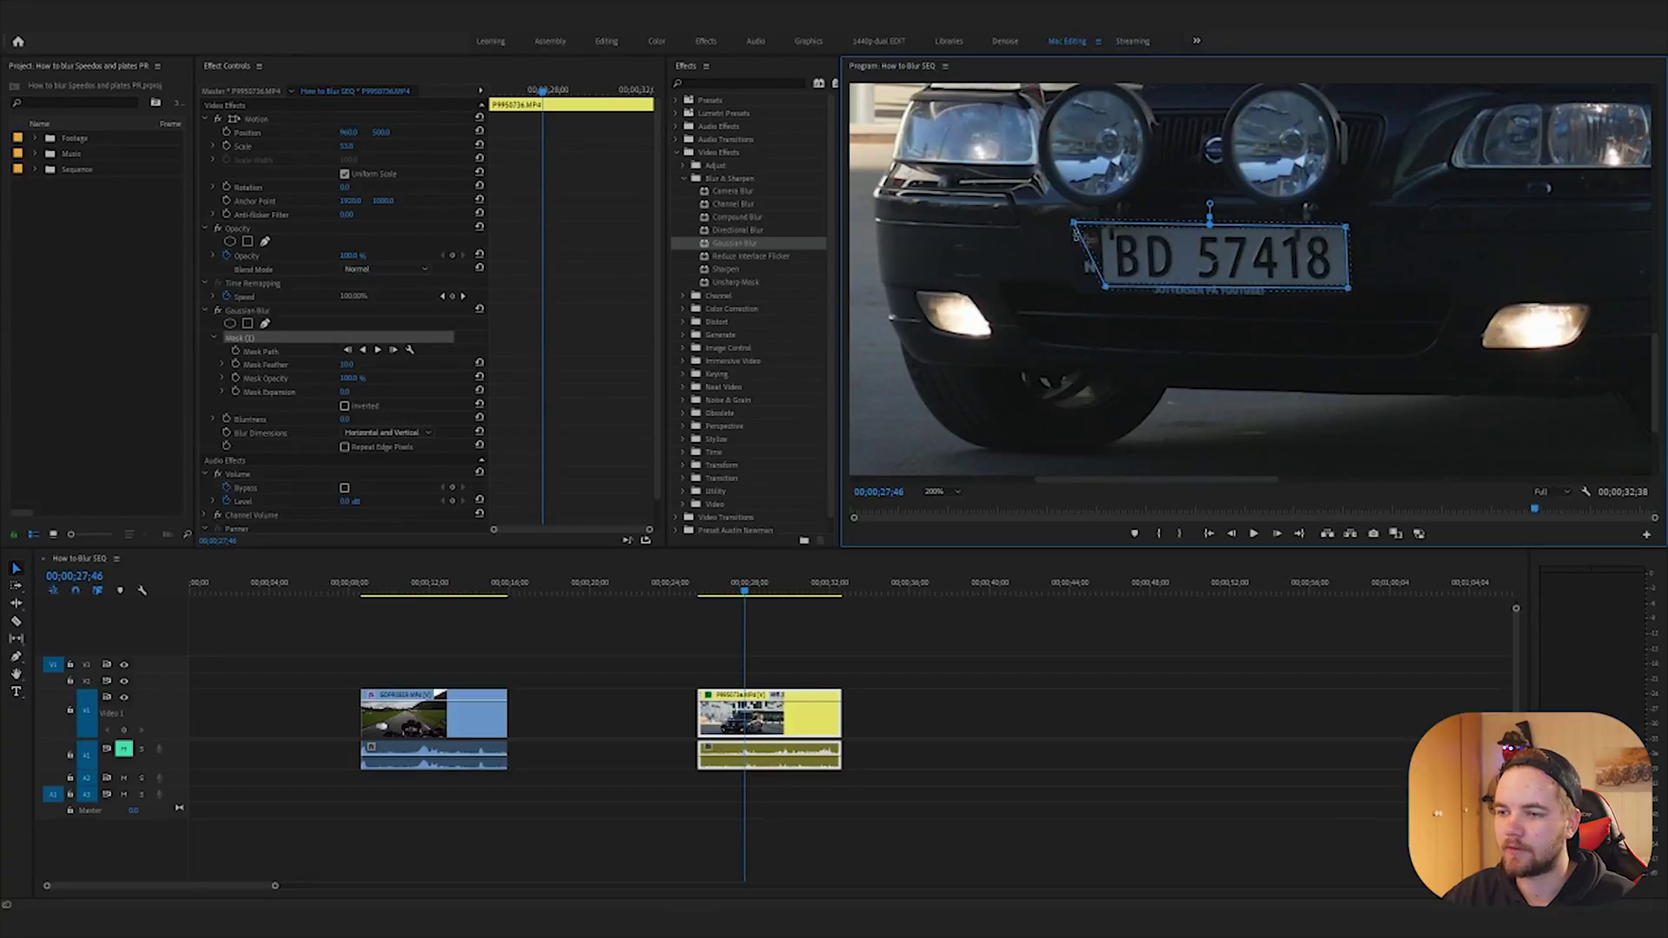
{"action": "left_click_drag", "start_coordinate": [1076, 225], "coordinate": [1105, 227]}
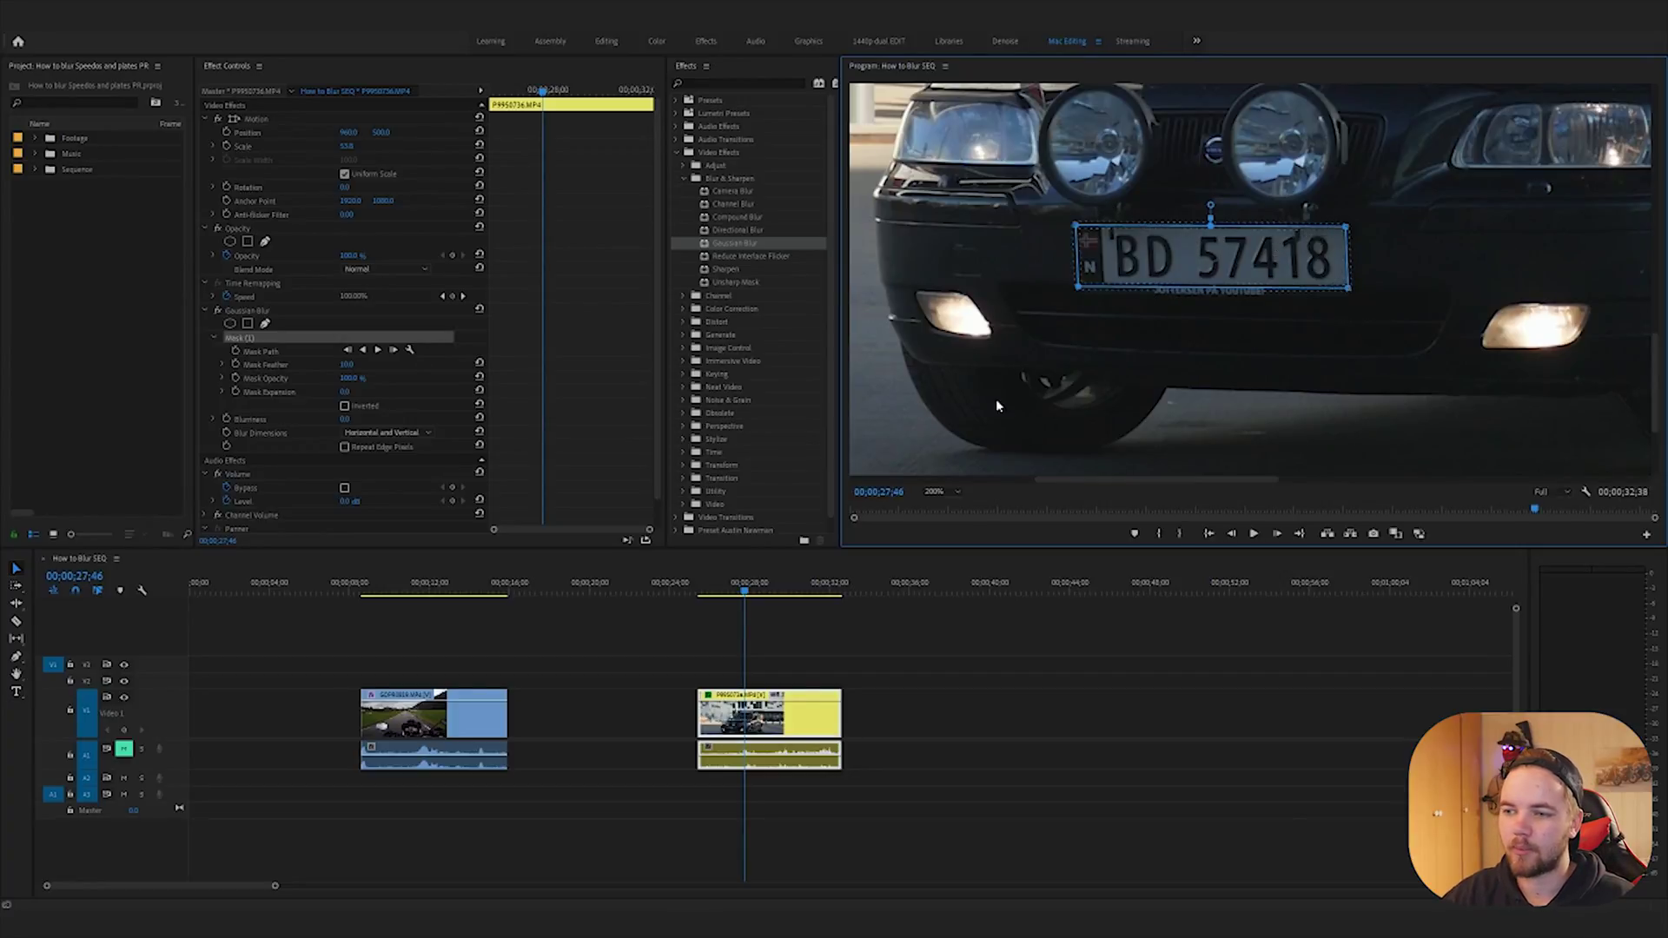
{"action": "left_click", "coordinate": [942, 492]}
{"action": "left_click", "coordinate": [922, 513]}
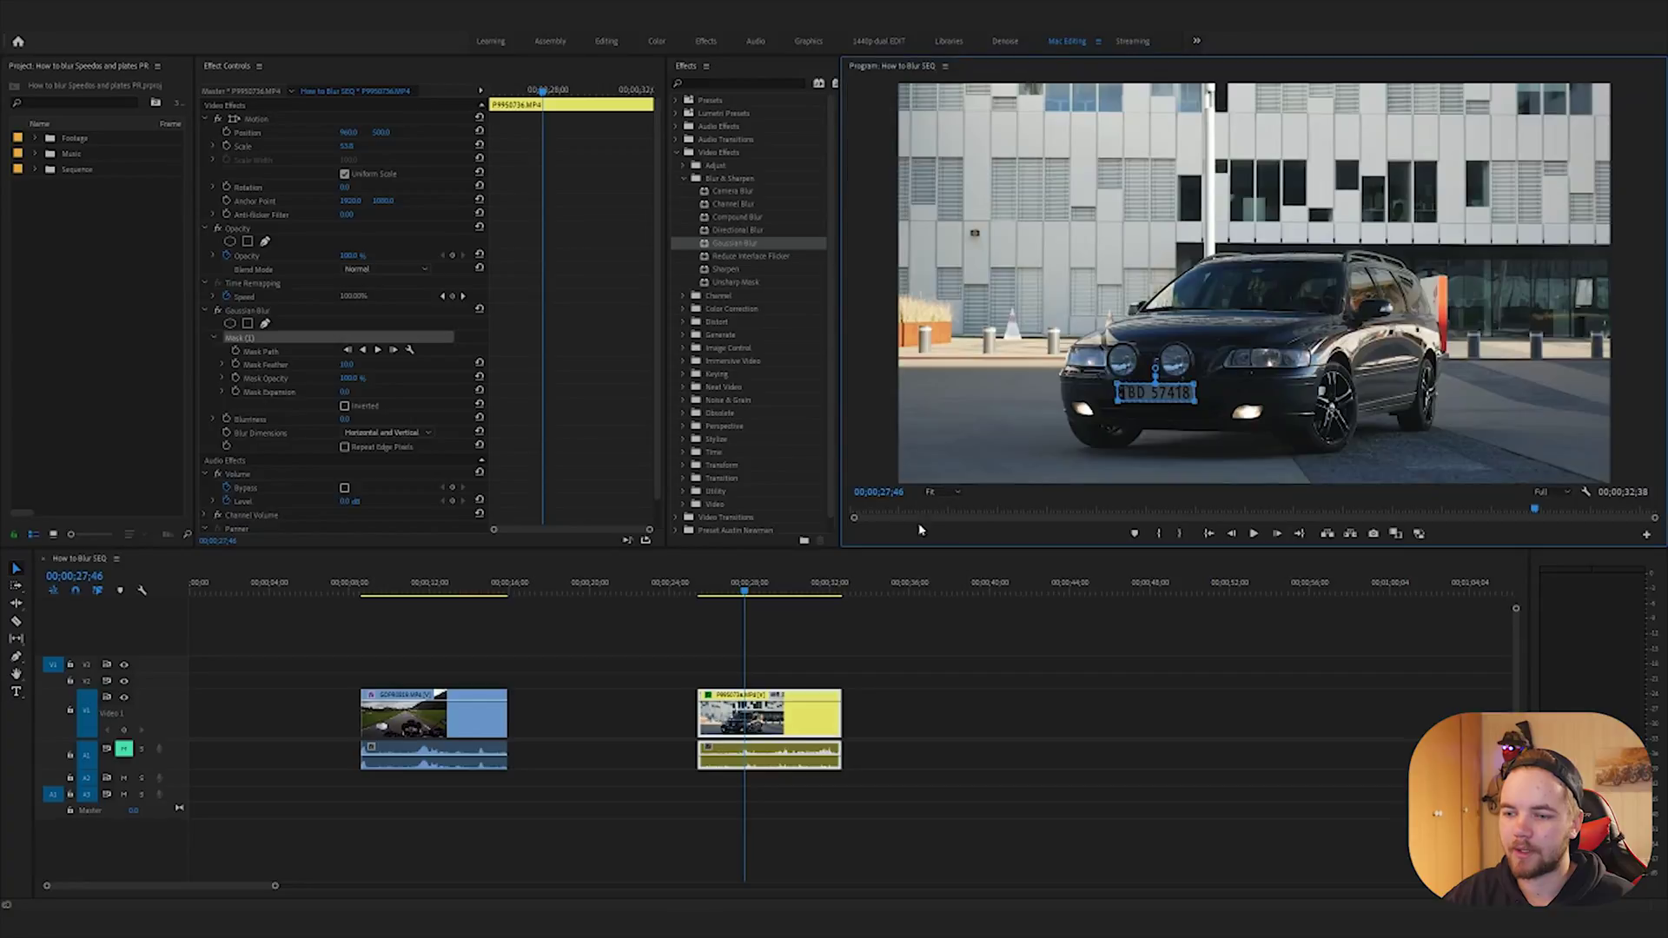
Step: Turn on Mask Path keyframing at 00;00;27;46 and track the licence plate mask backward and forward through the car clip
{"action": "left_click", "coordinate": [236, 351]}
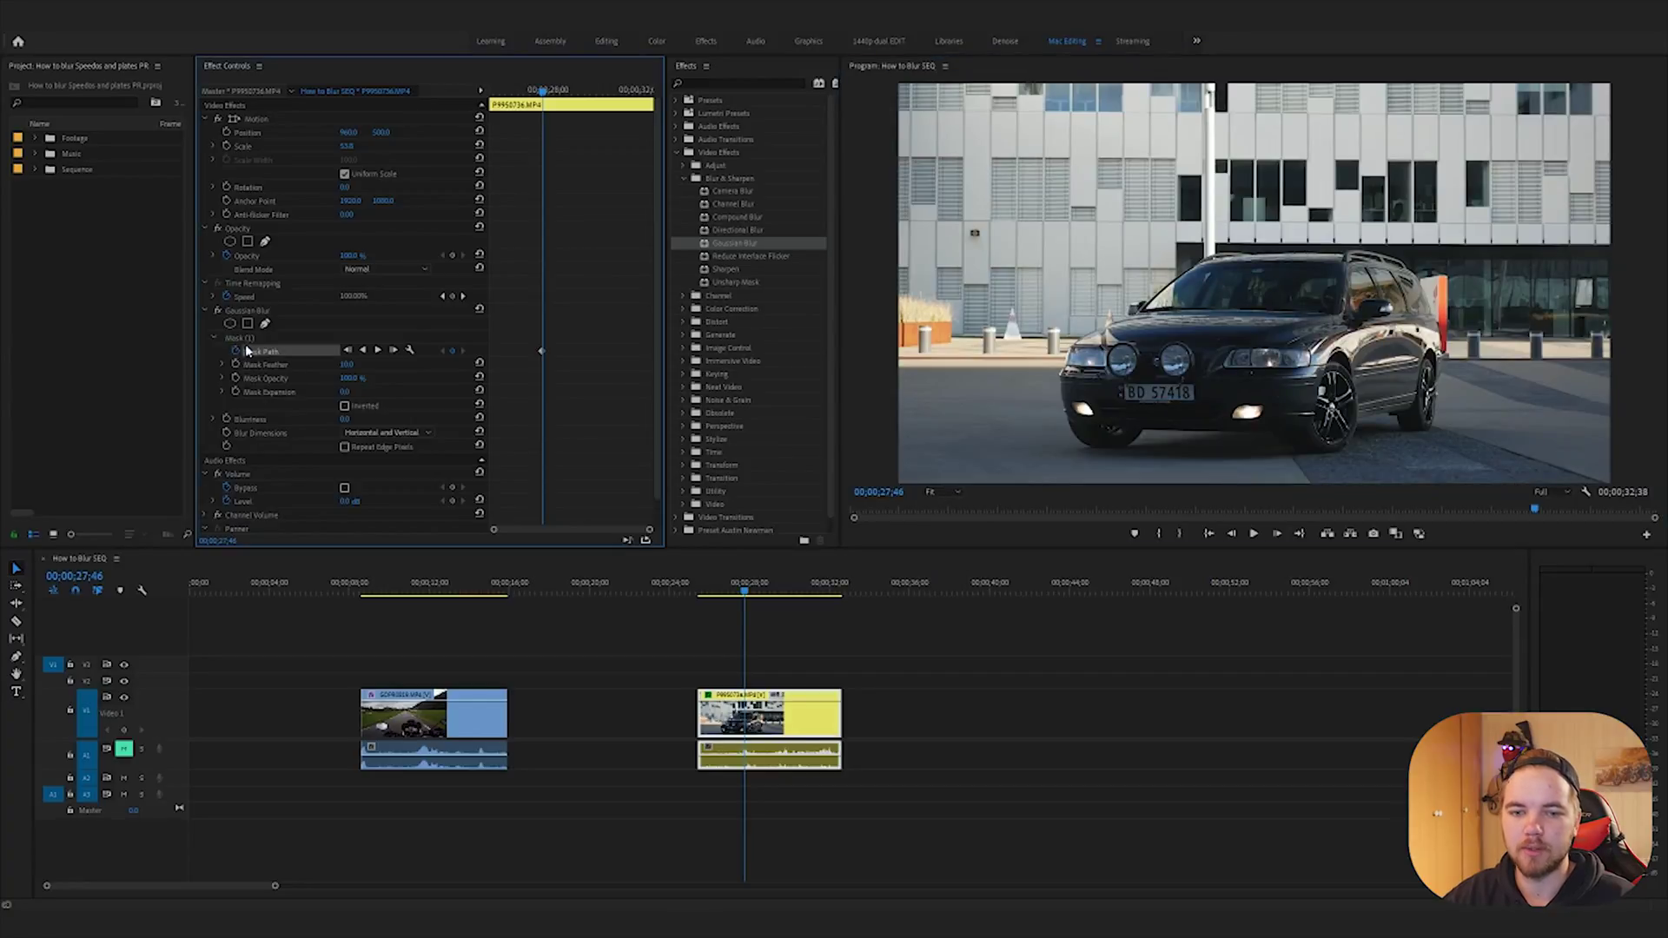
{"action": "left_click", "coordinate": [363, 350]}
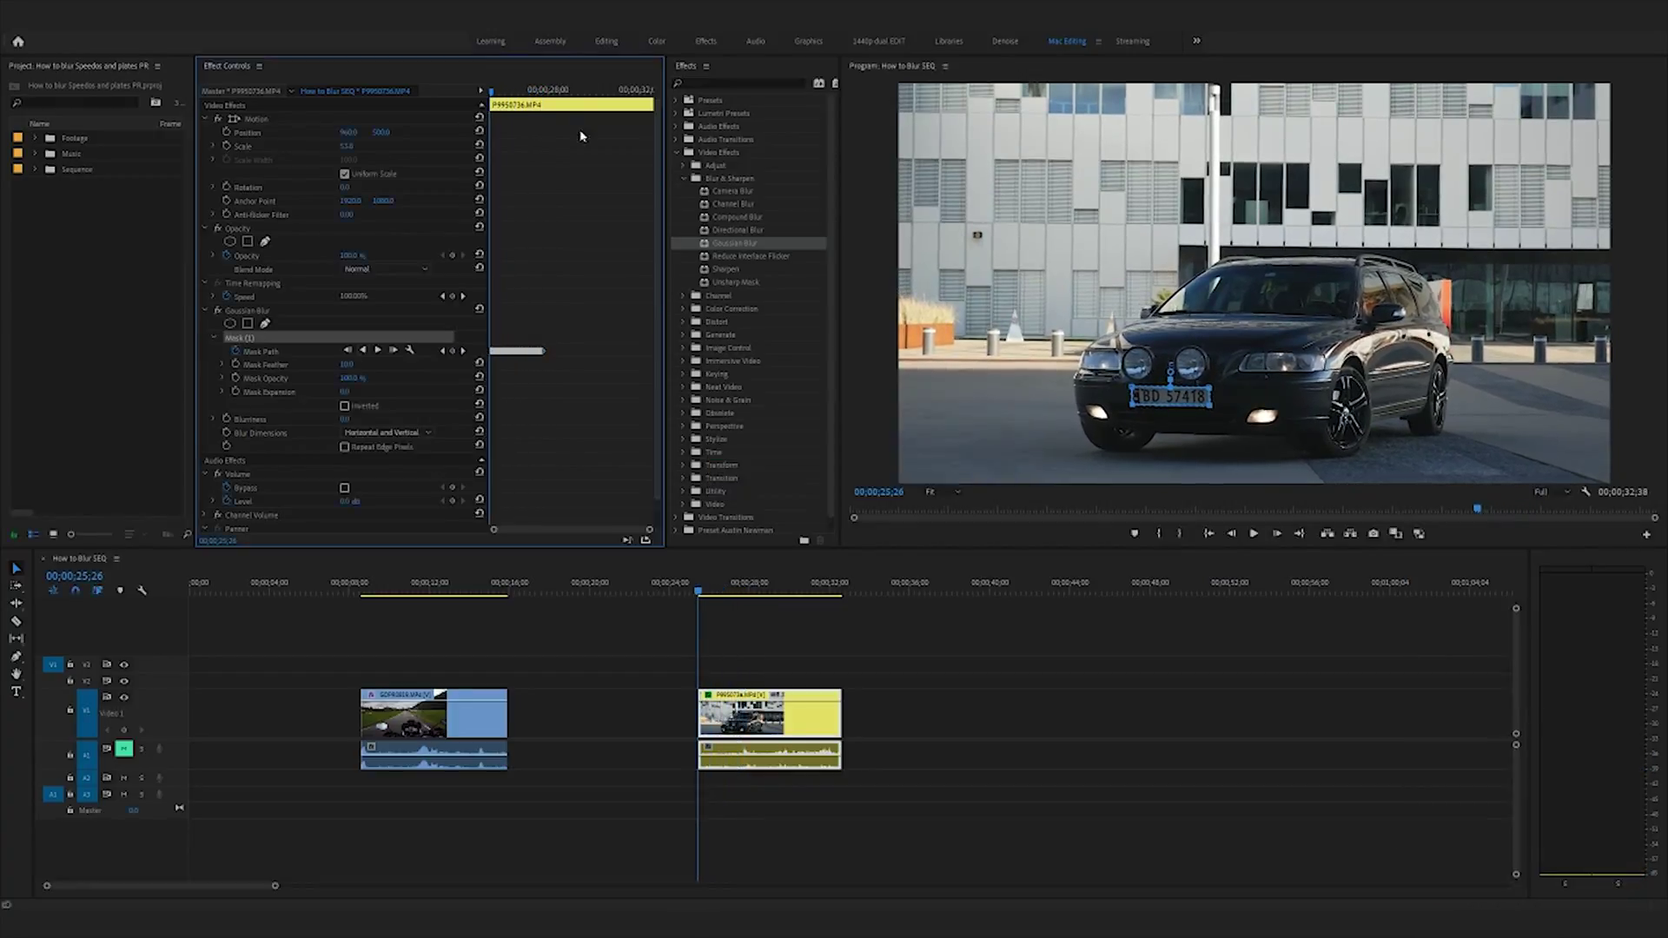
{"action": "left_click", "coordinate": [377, 351]}
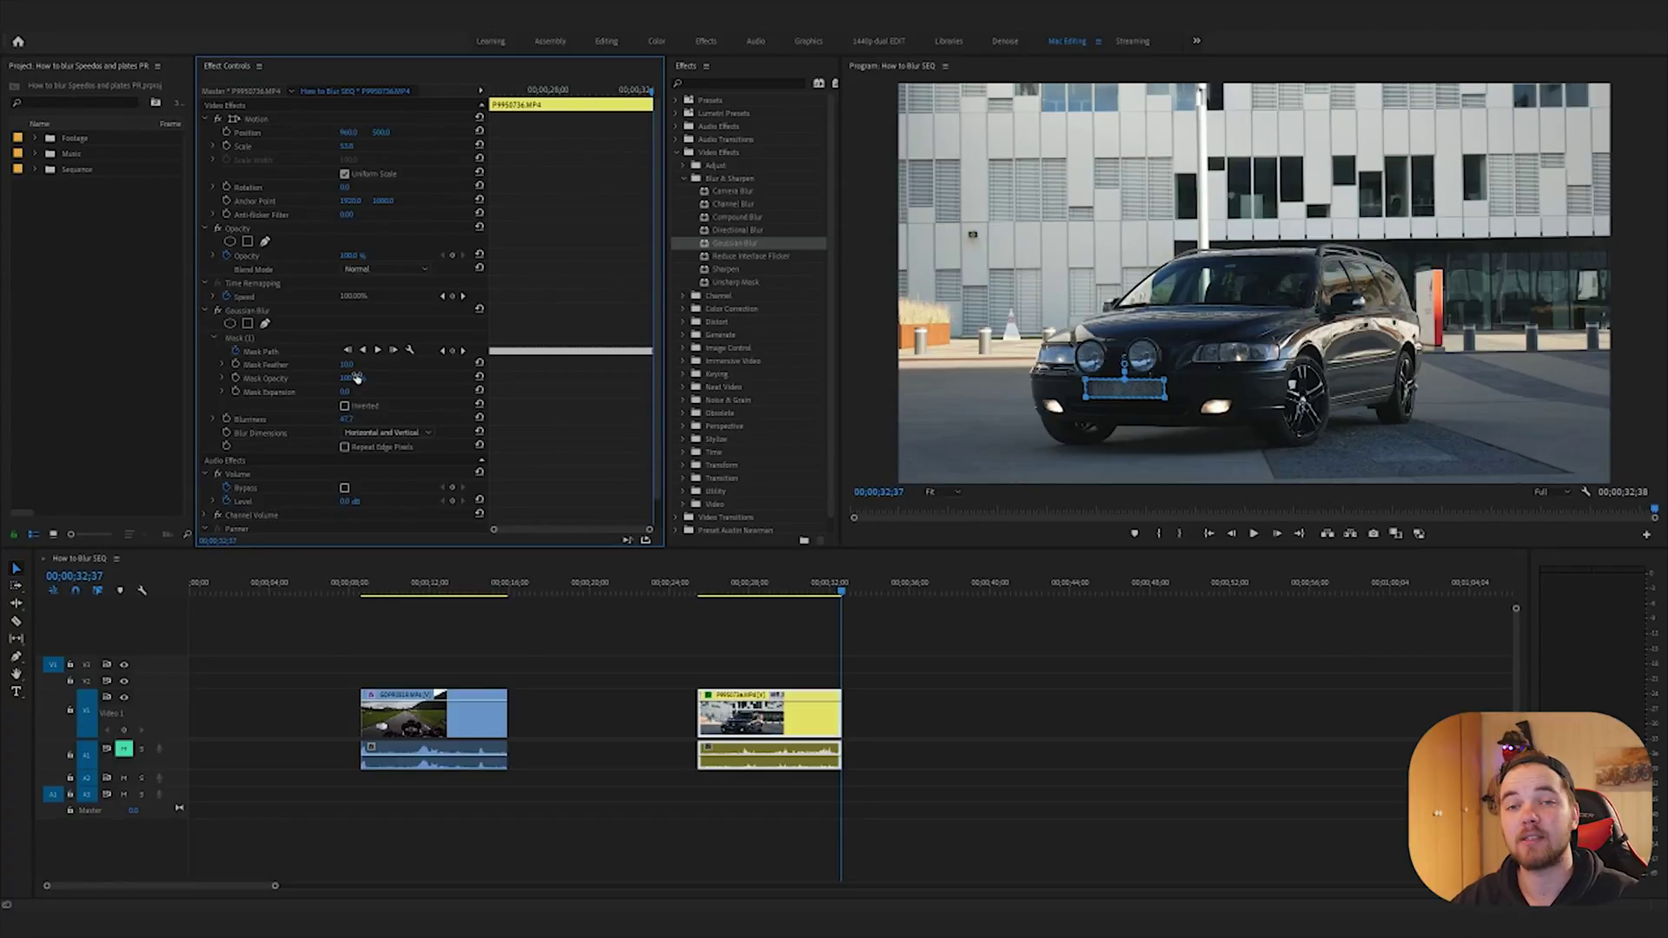
Step: Deselect the car clip and return to near its start to check the licence plate blur
{"action": "left_click", "coordinate": [1102, 719]}
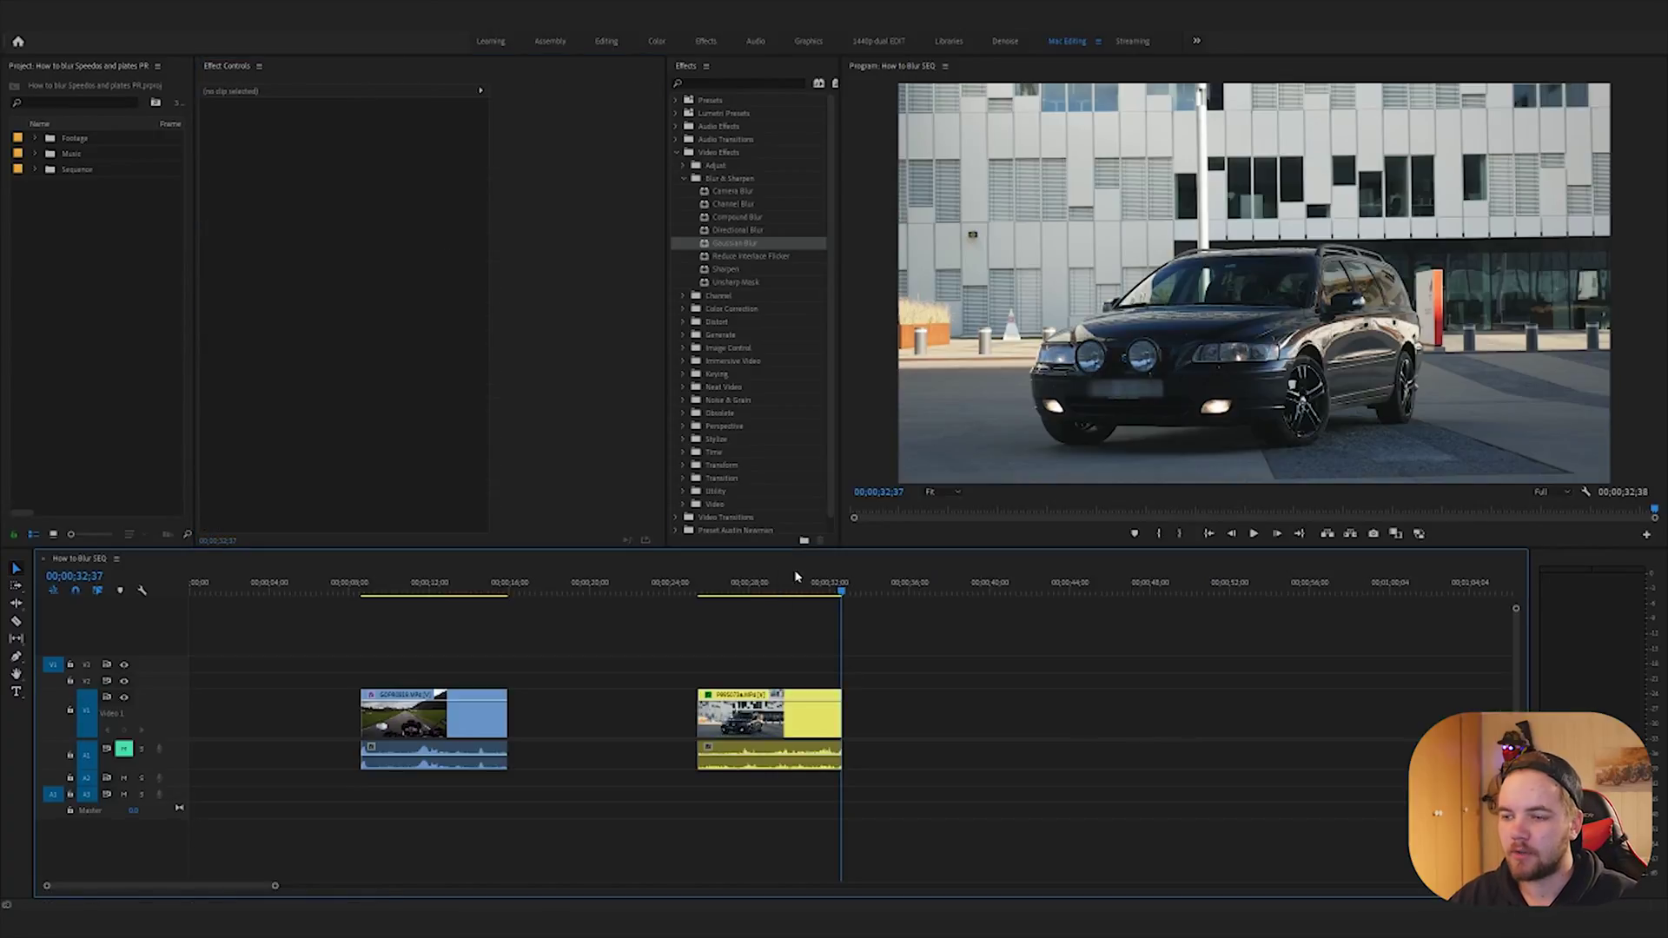
{"action": "left_click", "coordinate": [704, 593]}
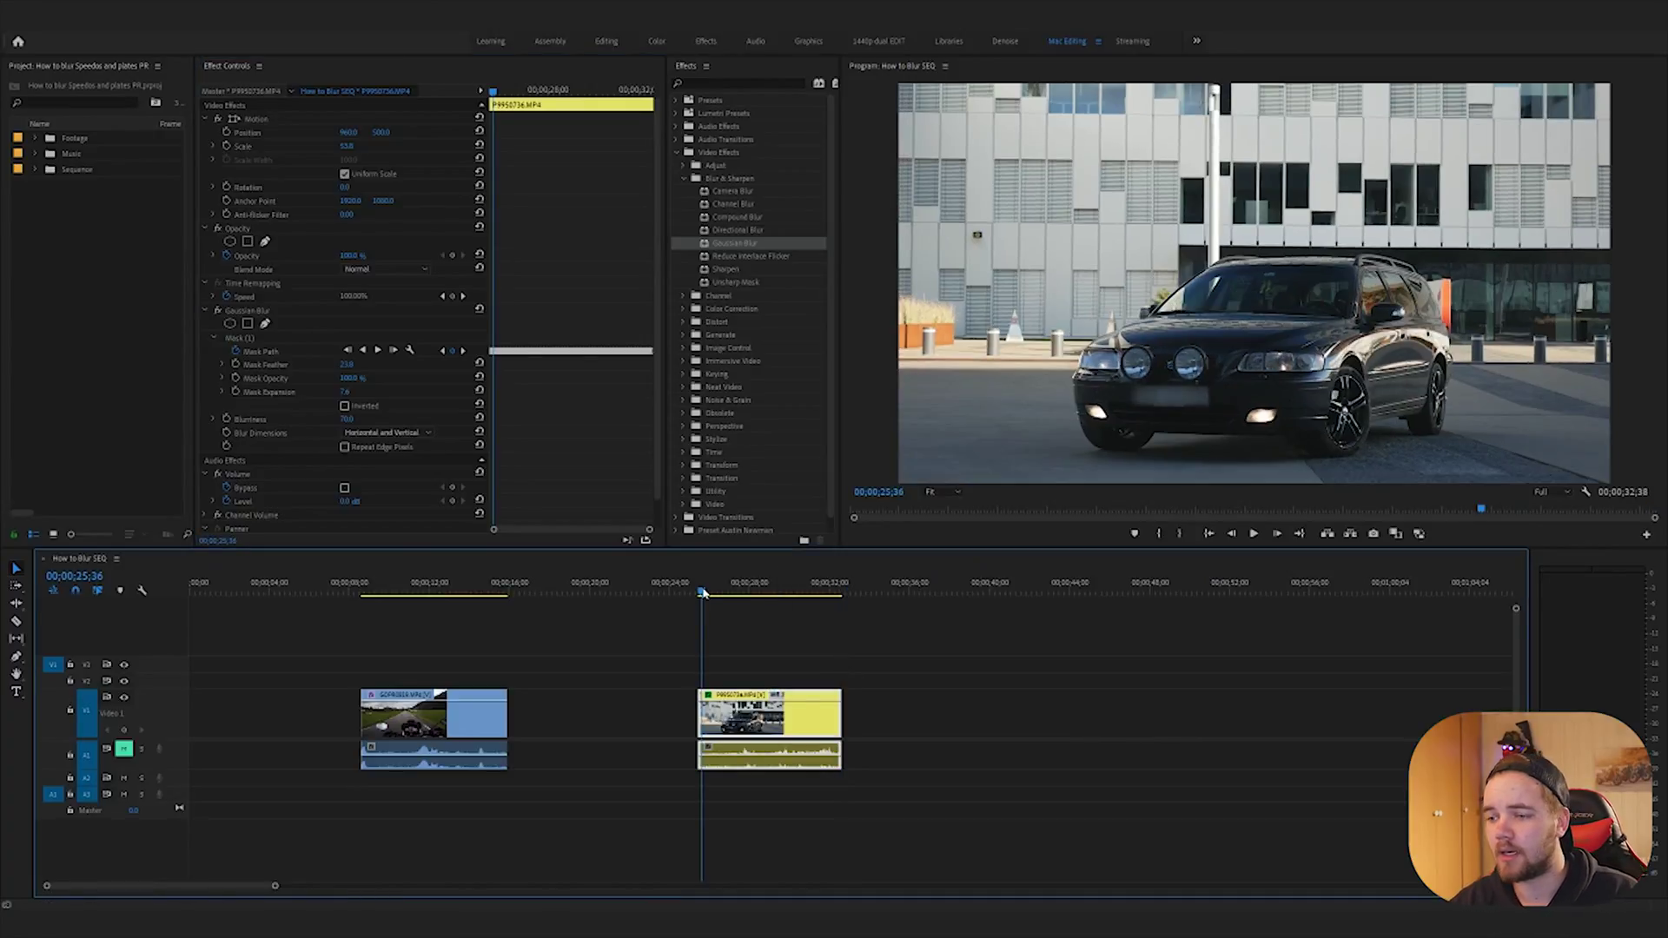